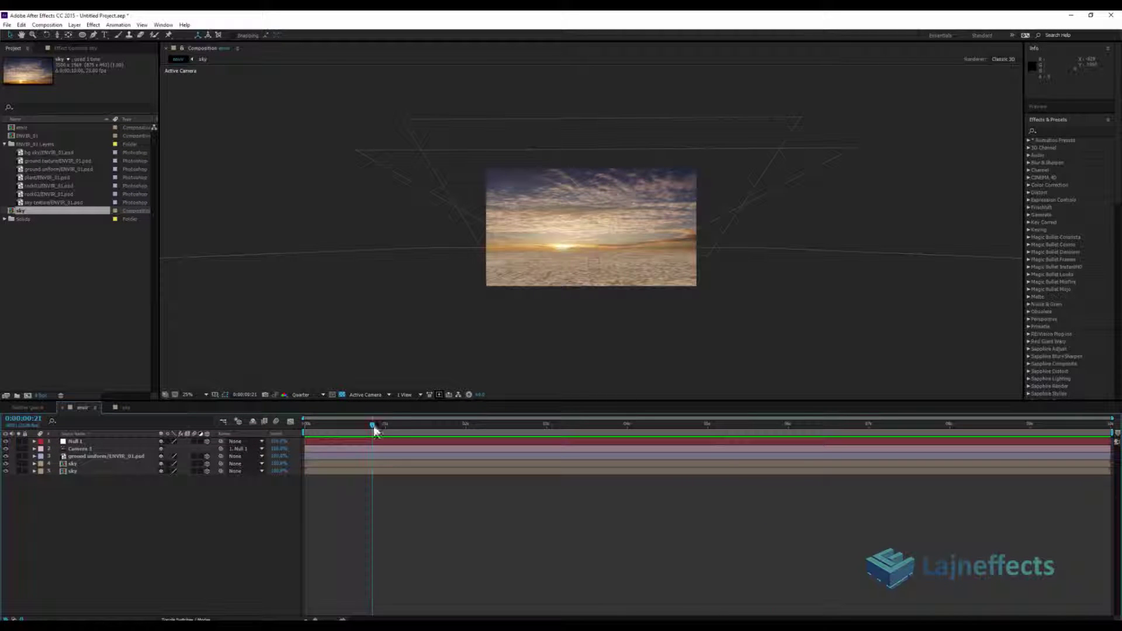
- Return the time indicator to 0:00:00:00 and set the Composition viewer to 50% magnification
left_click_drag(373, 426, 304, 429)
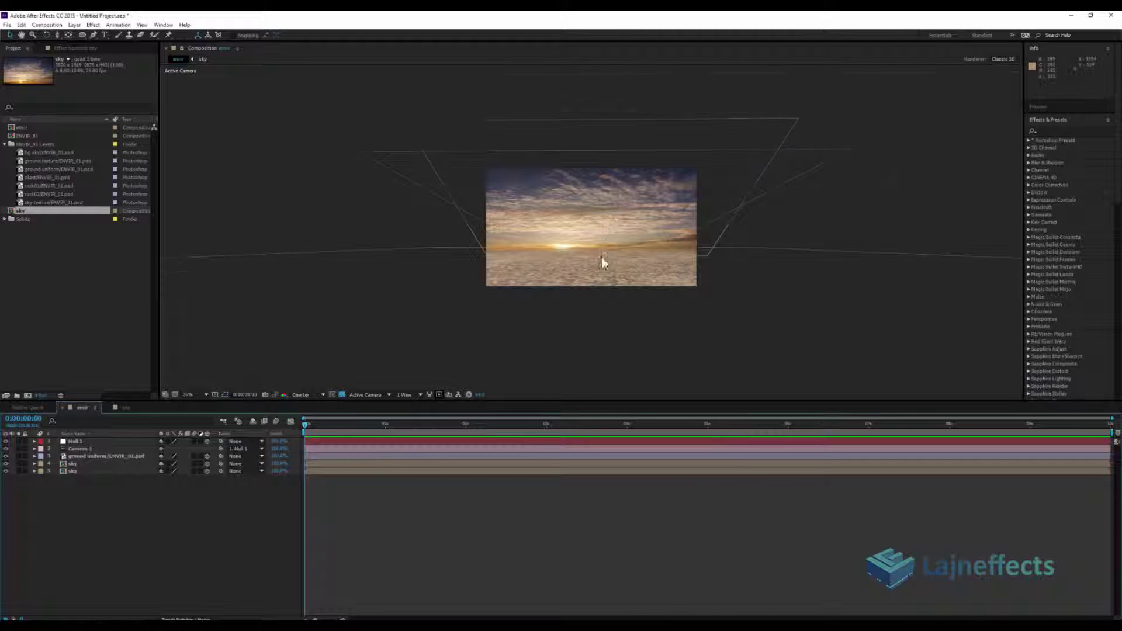
key("period")
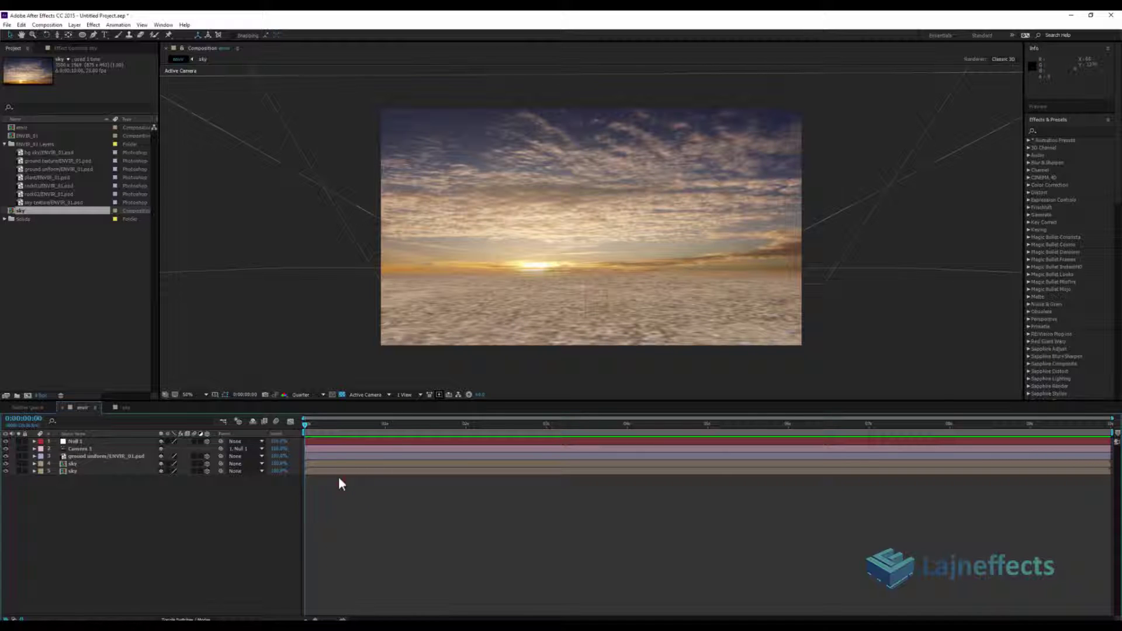
- Add the ground texture/ENVIR_01.psd footage to the timeline as a new layer
left_click(40, 161)
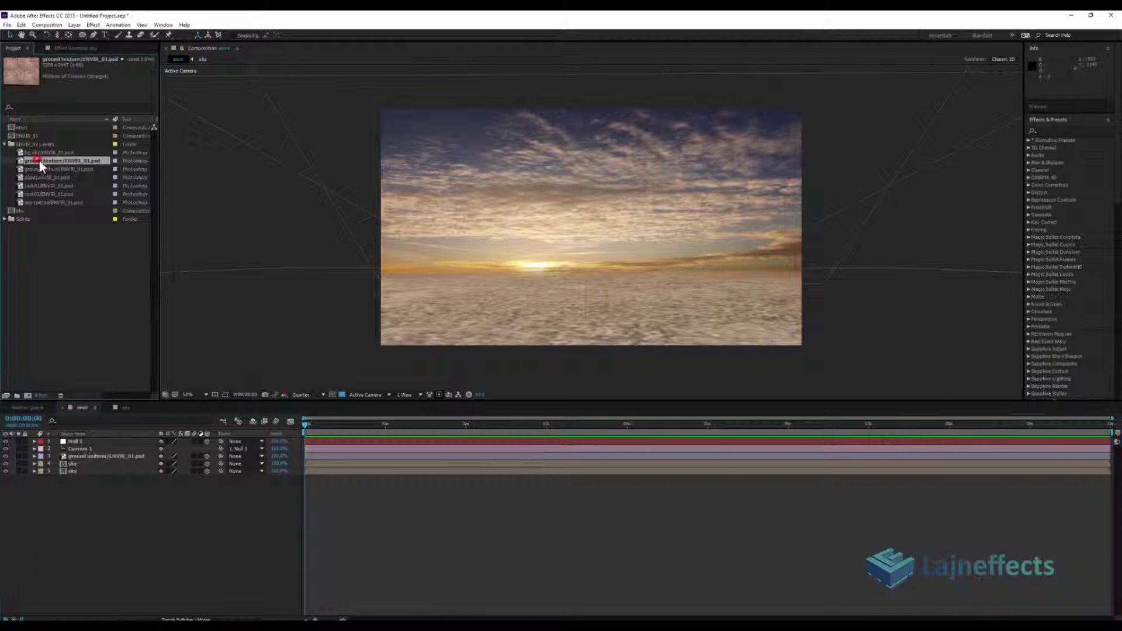
left_click_drag(50, 160, 104, 440)
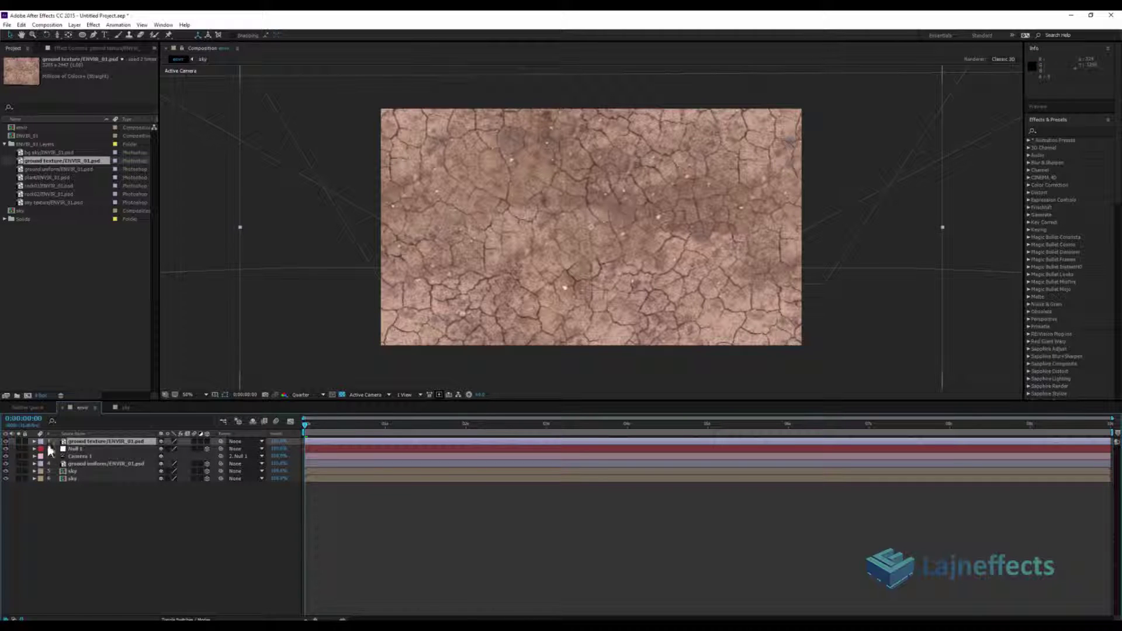
left_click(6, 441)
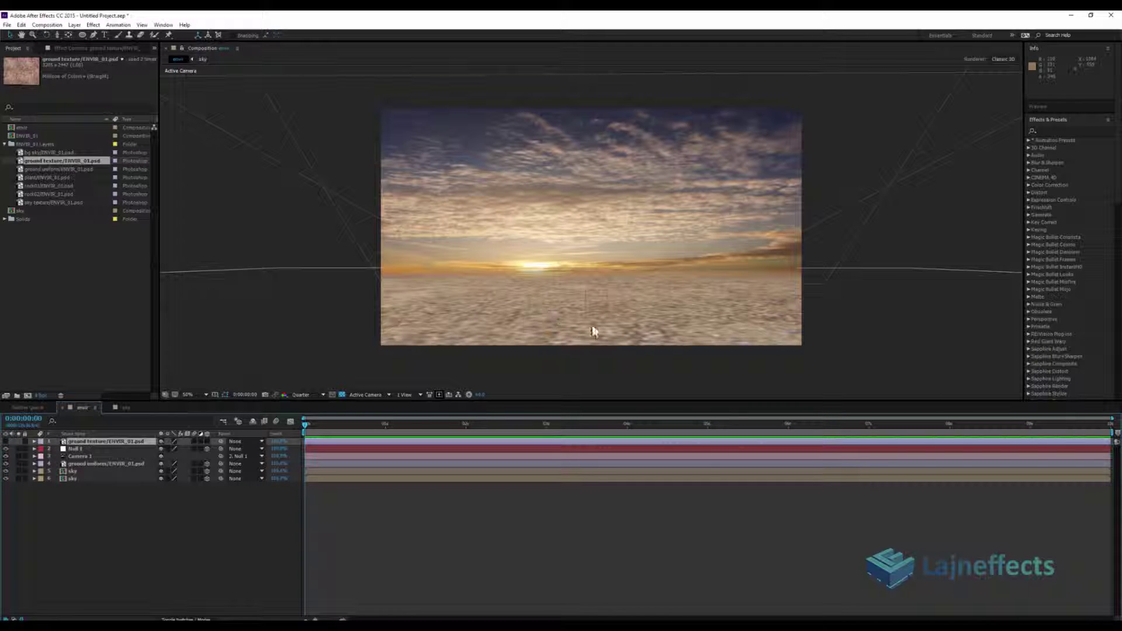
- Render previews at Full resolution, show the ground texture layer again and make it 3D
left_click(305, 398)
left_click(301, 403)
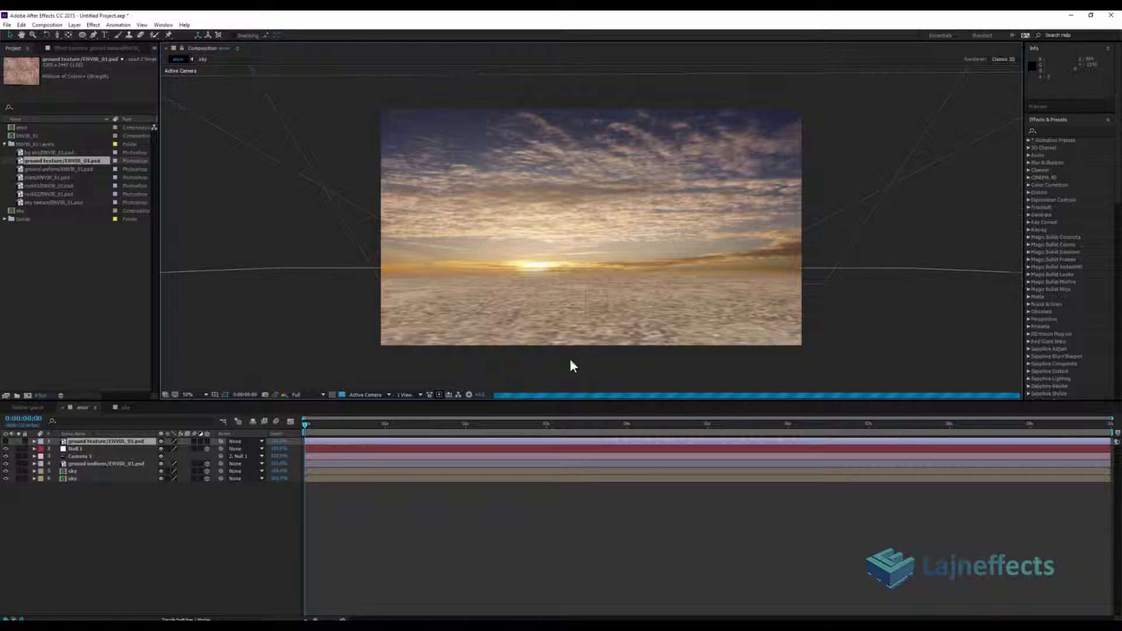
left_click(6, 442)
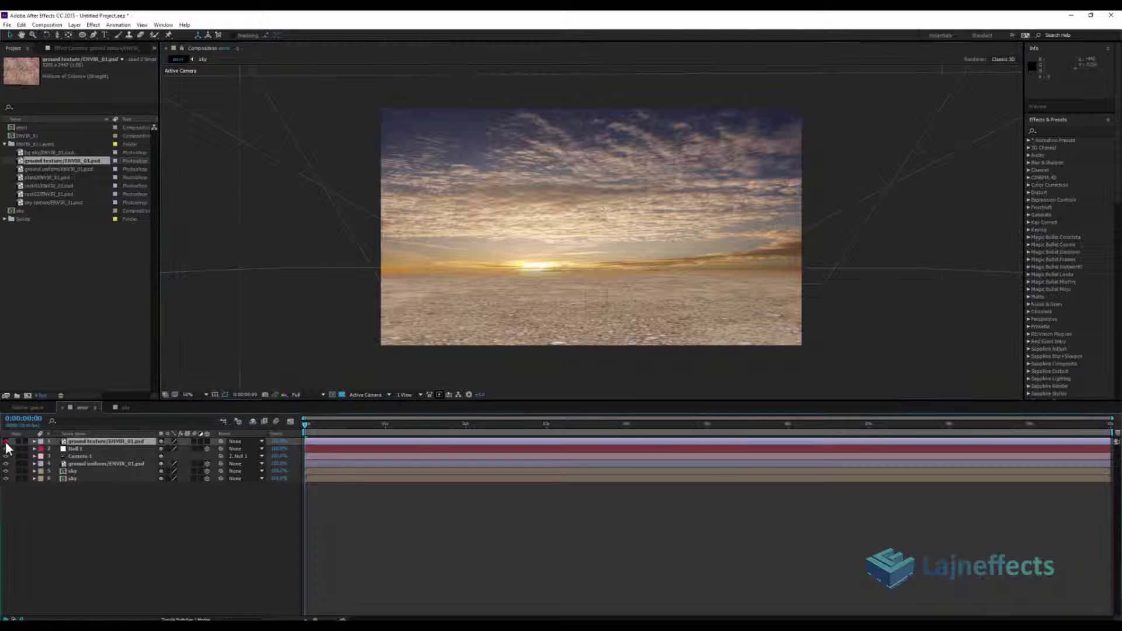
left_click(6, 441)
left_click(207, 441)
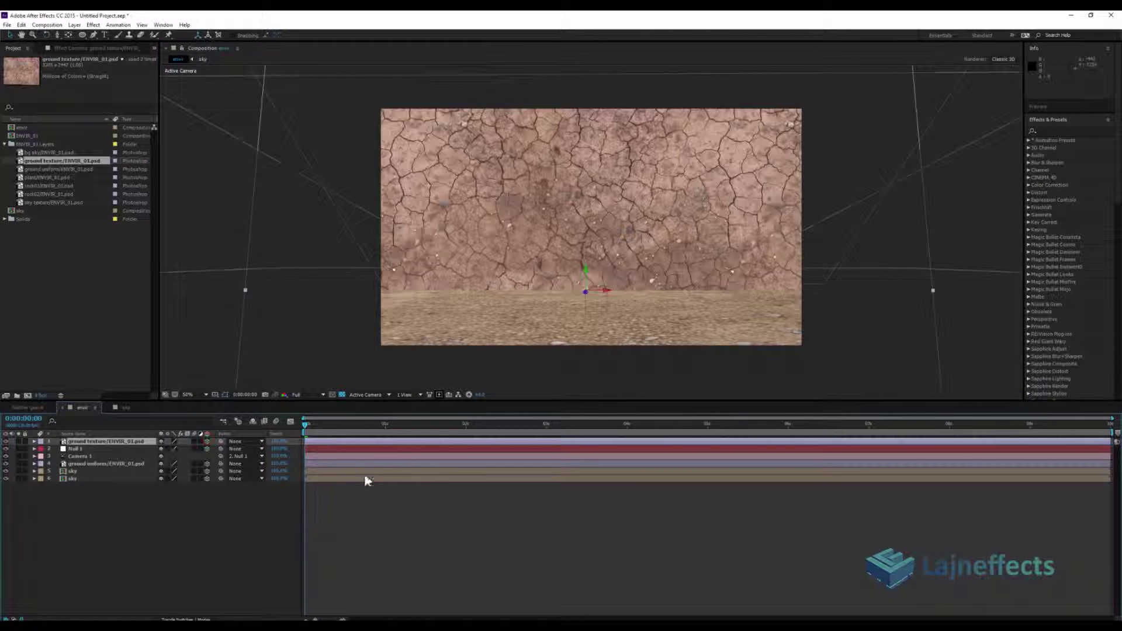
left_click(77, 483)
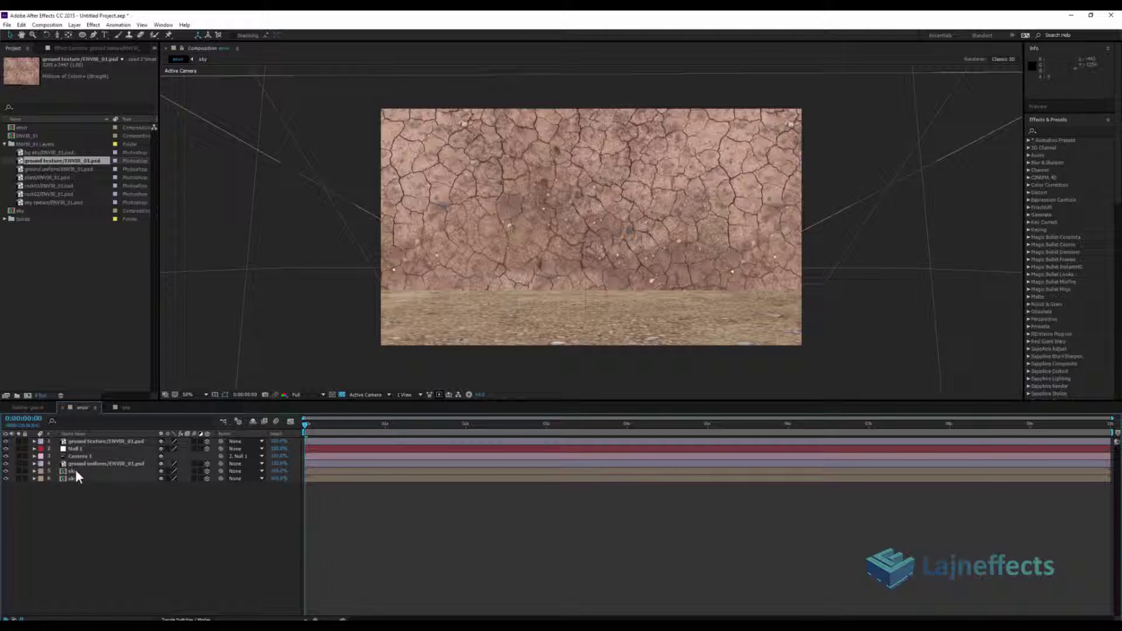
left_click(75, 471)
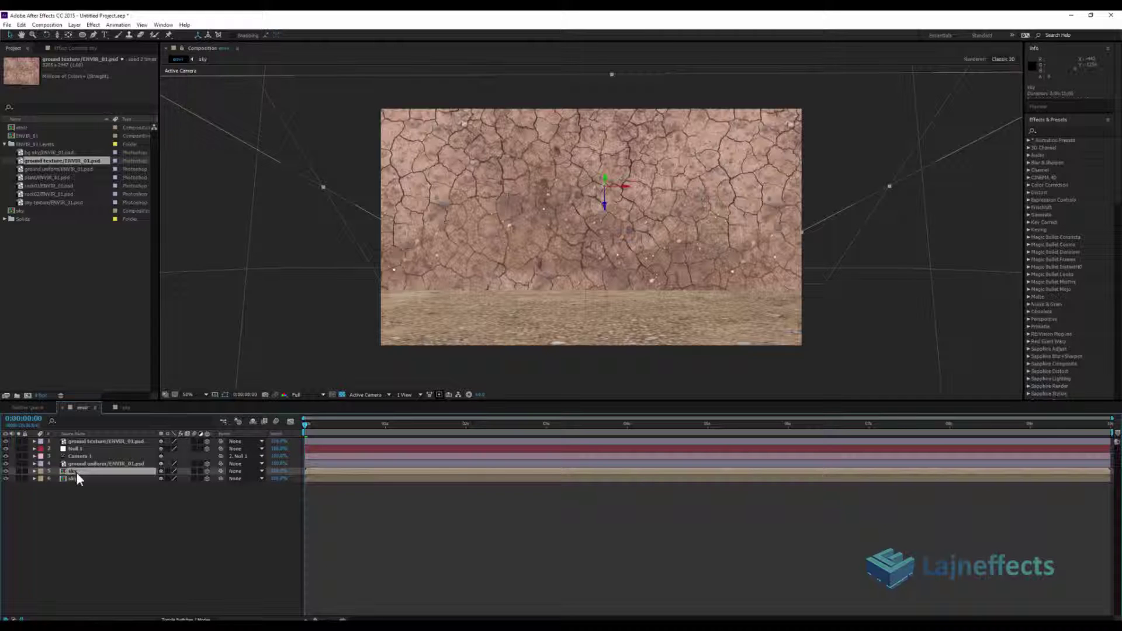
- Copy the ground uniform layer's Position onto the ground texture layer
left_click(76, 464)
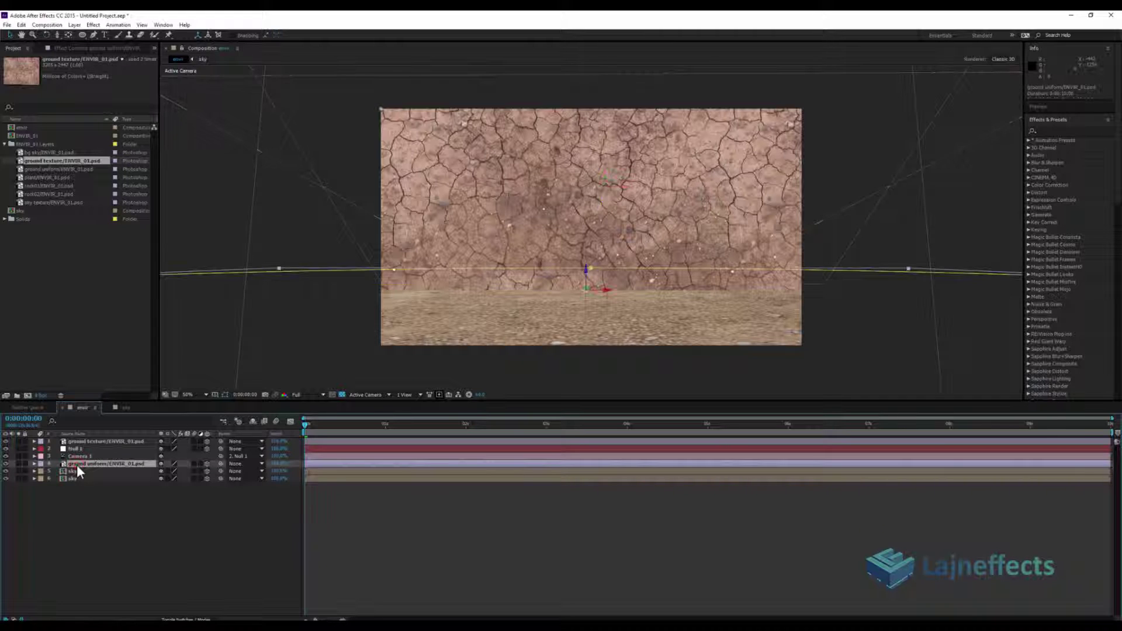
key("p")
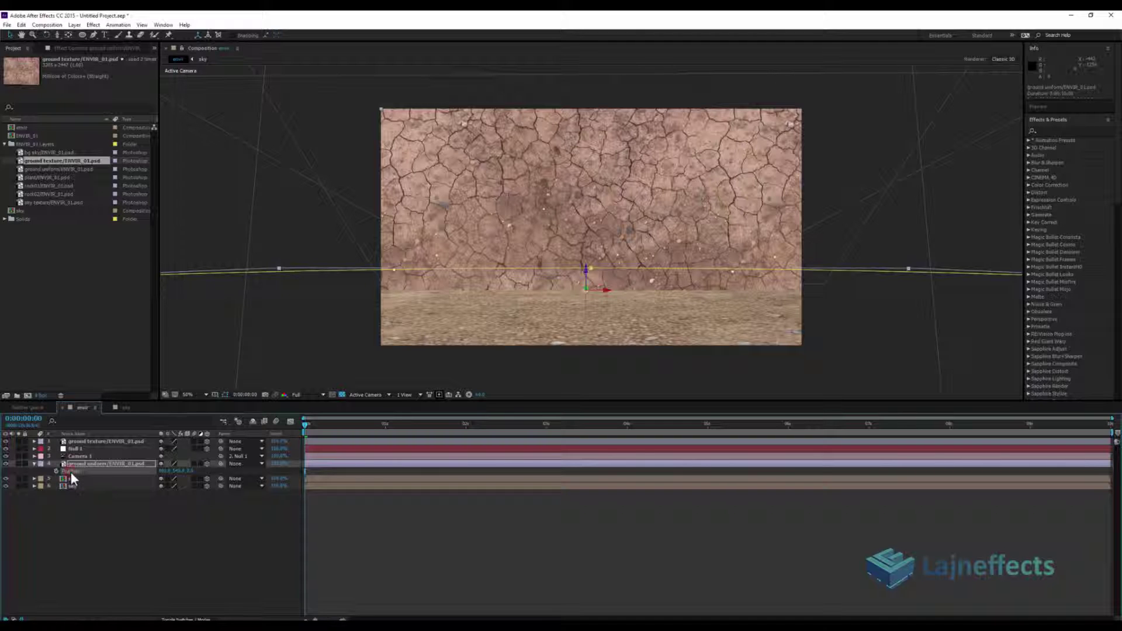
key("ctrl+c")
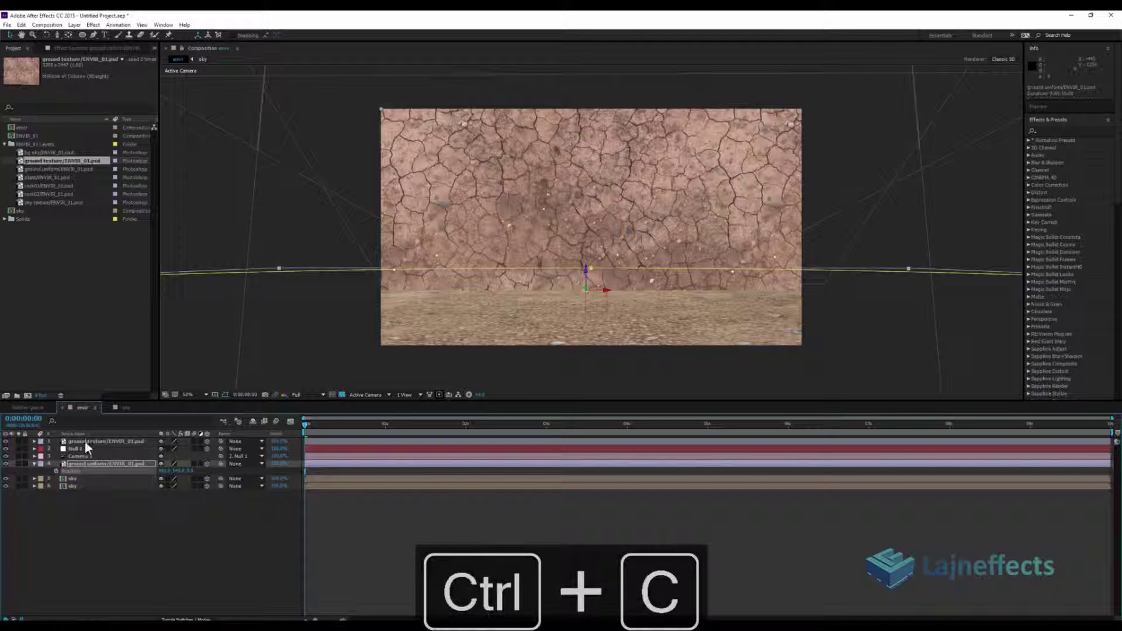
left_click(86, 442)
key("ctrl+v")
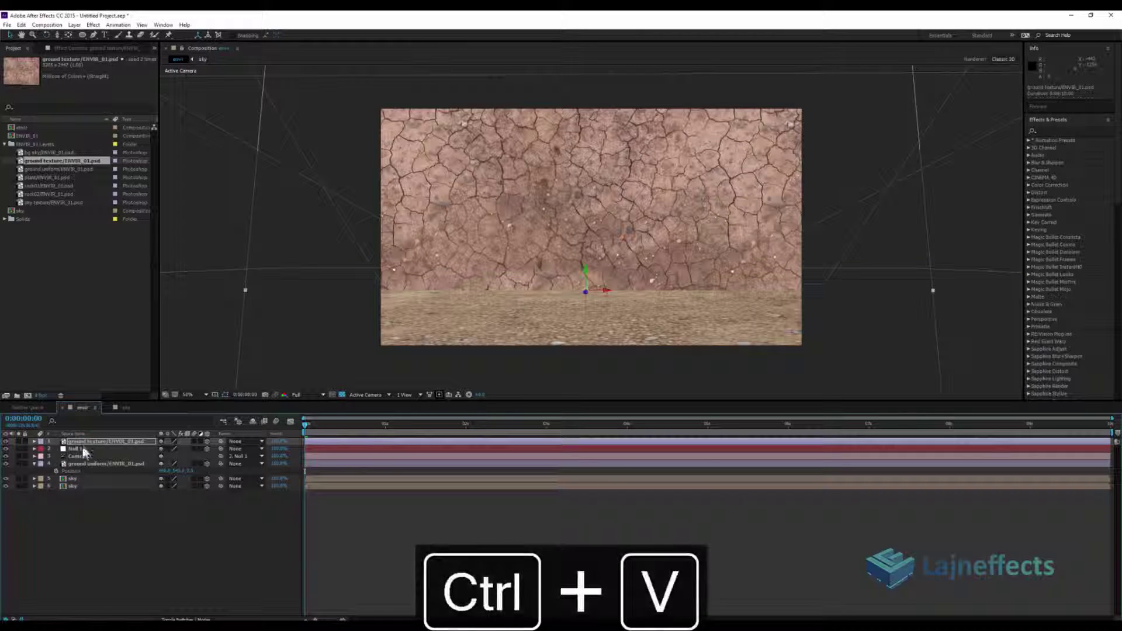
- Paste ground uniform's Orientation onto the ground texture so it lies flat, then preview
left_click(85, 462)
key("r")
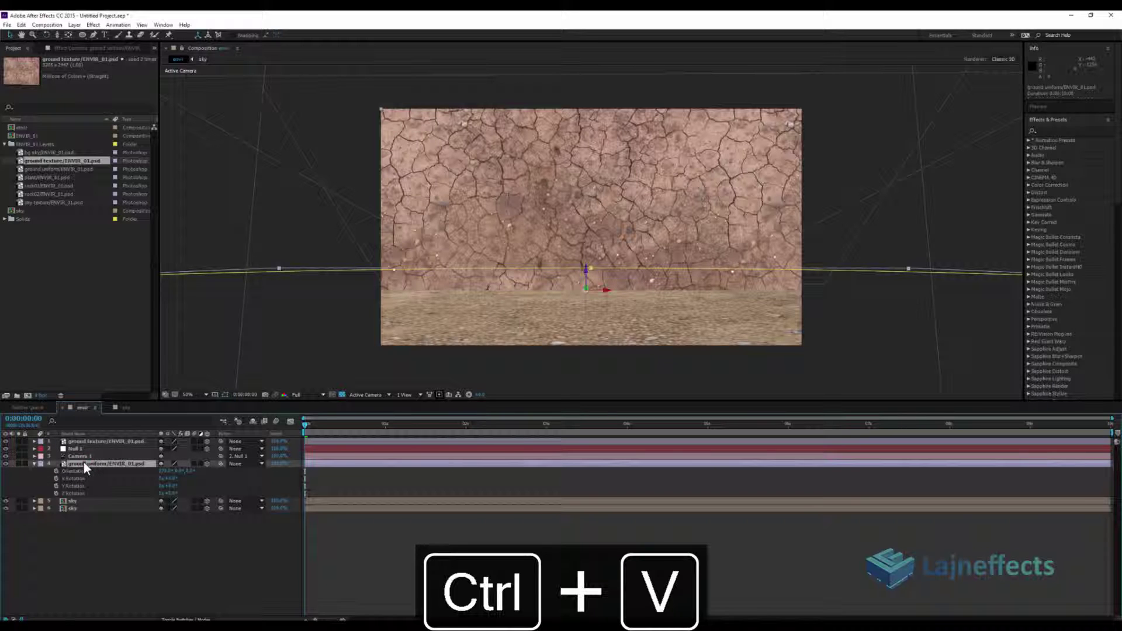
left_click(66, 471)
key("ctrl+c")
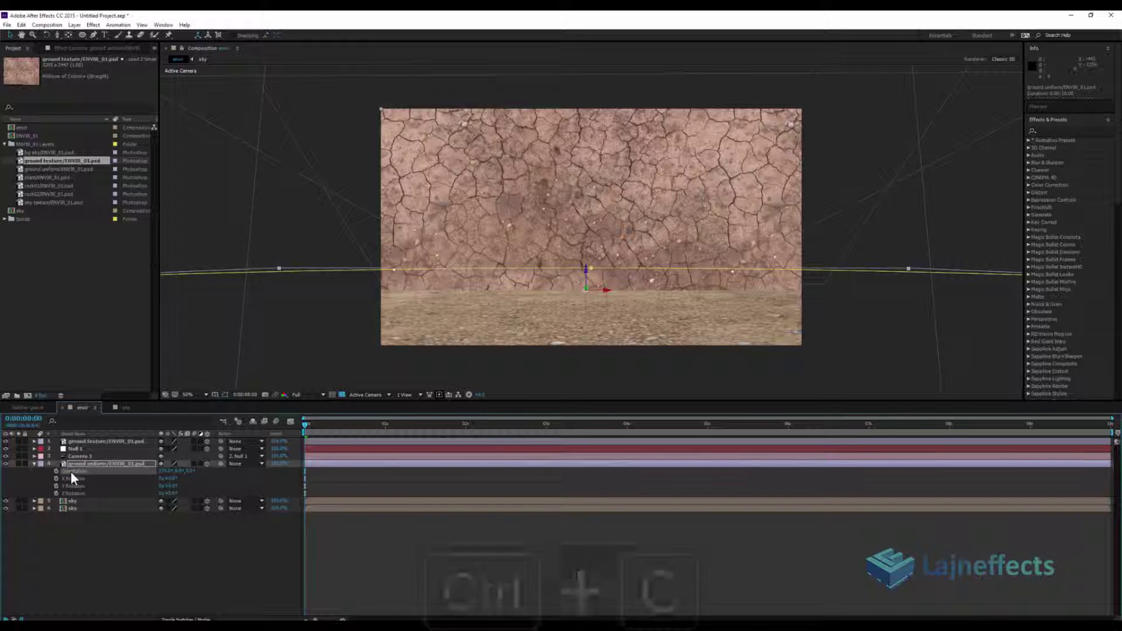
left_click(82, 443)
key("ctrl+v")
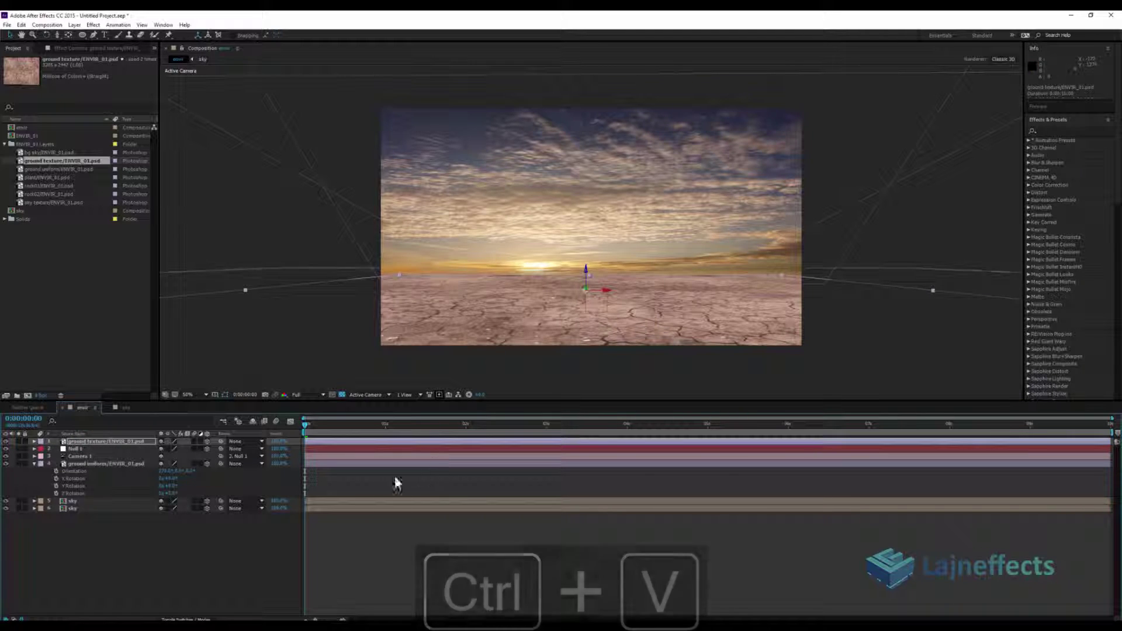
left_click(373, 479)
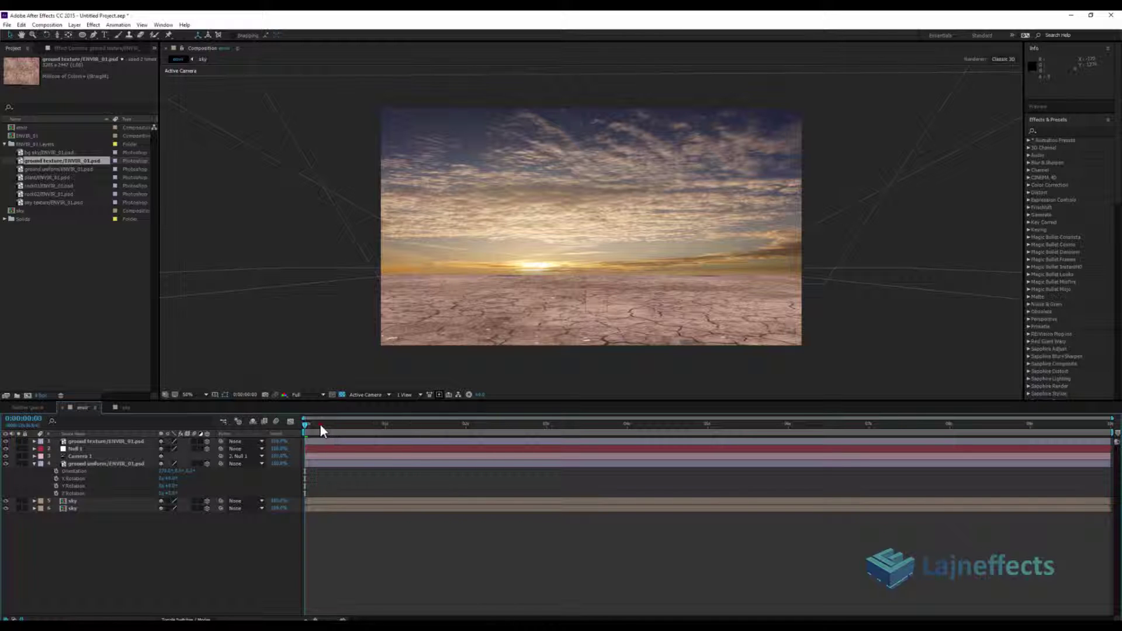
key("space")
left_click(90, 443)
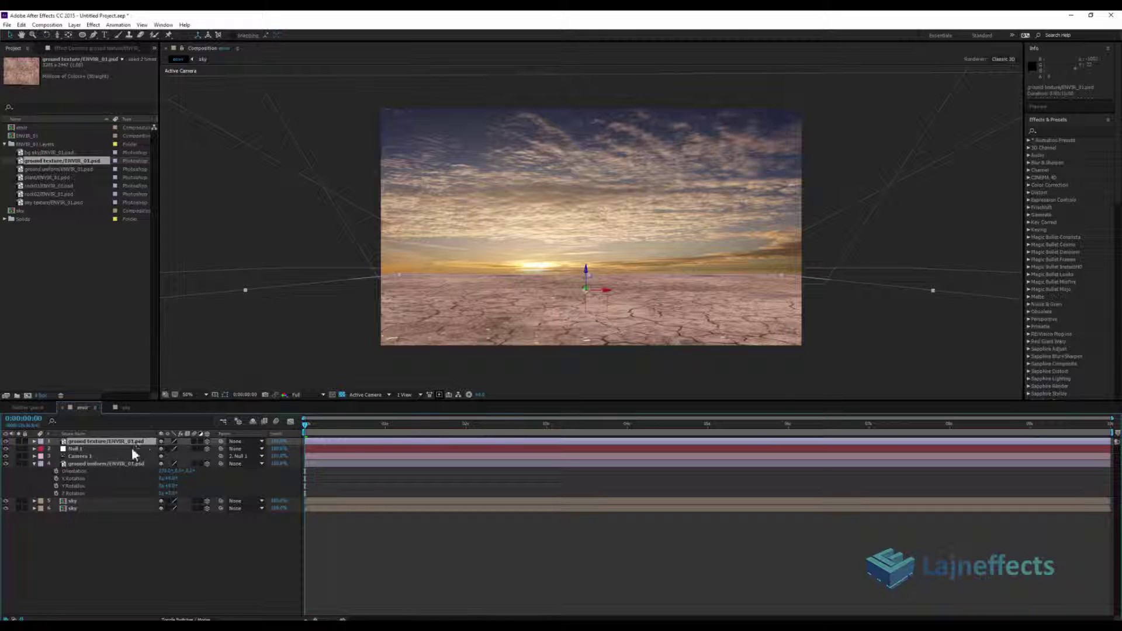
- Add an ellipse mask to the ground texture with 111 px feather and about -399 px expansion
left_click(82, 35)
double_click(81, 35)
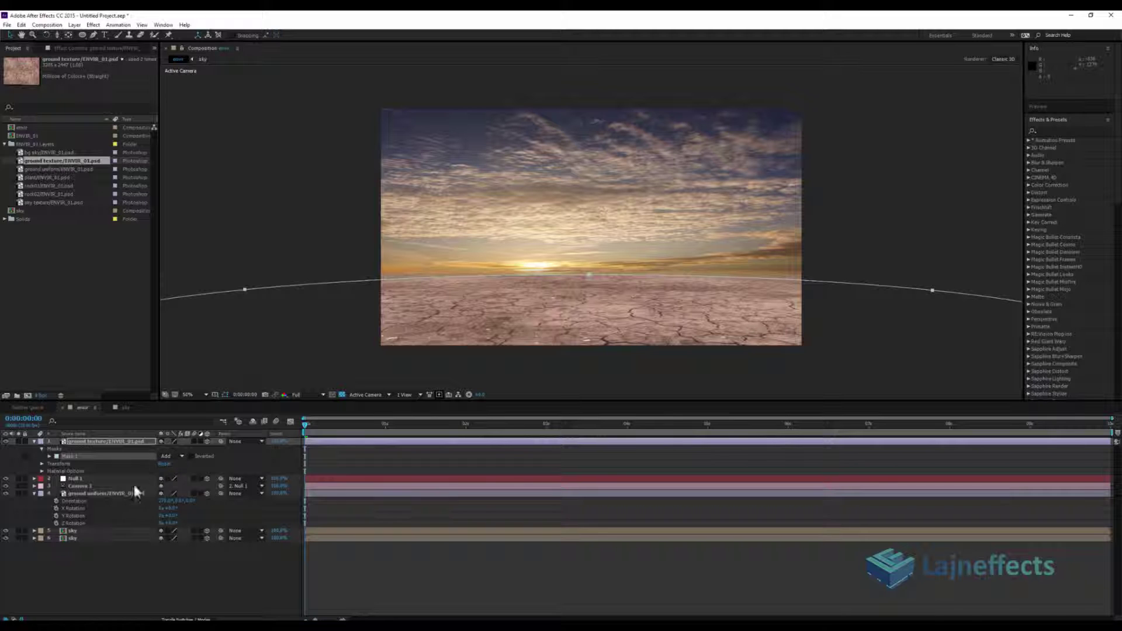
key("m")
key("m")
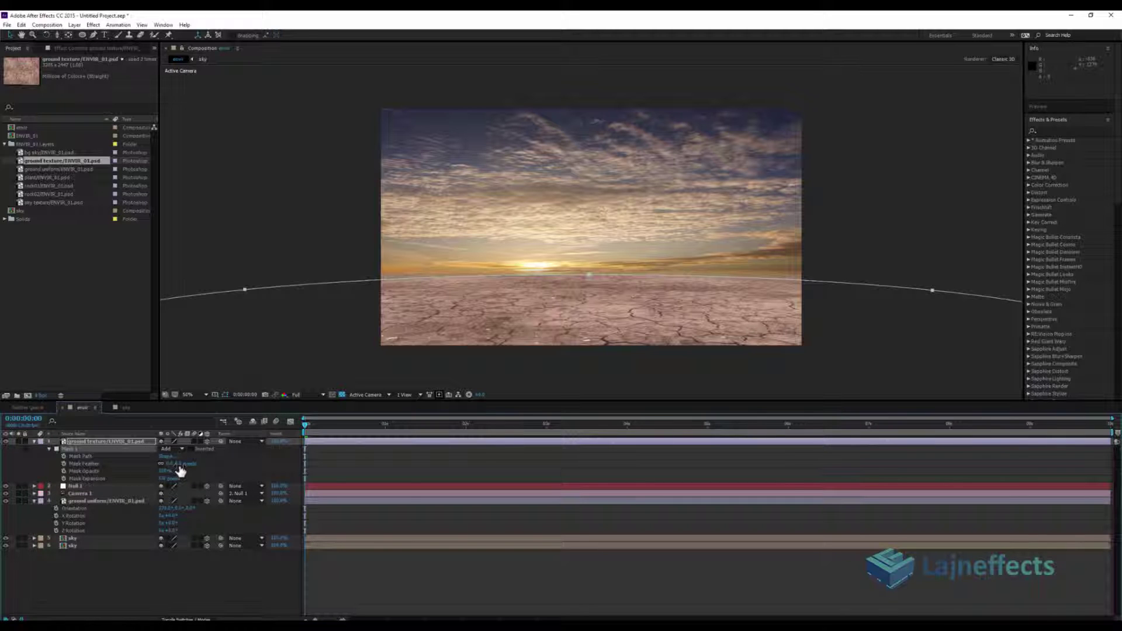
left_click_drag(179, 464, 244, 464)
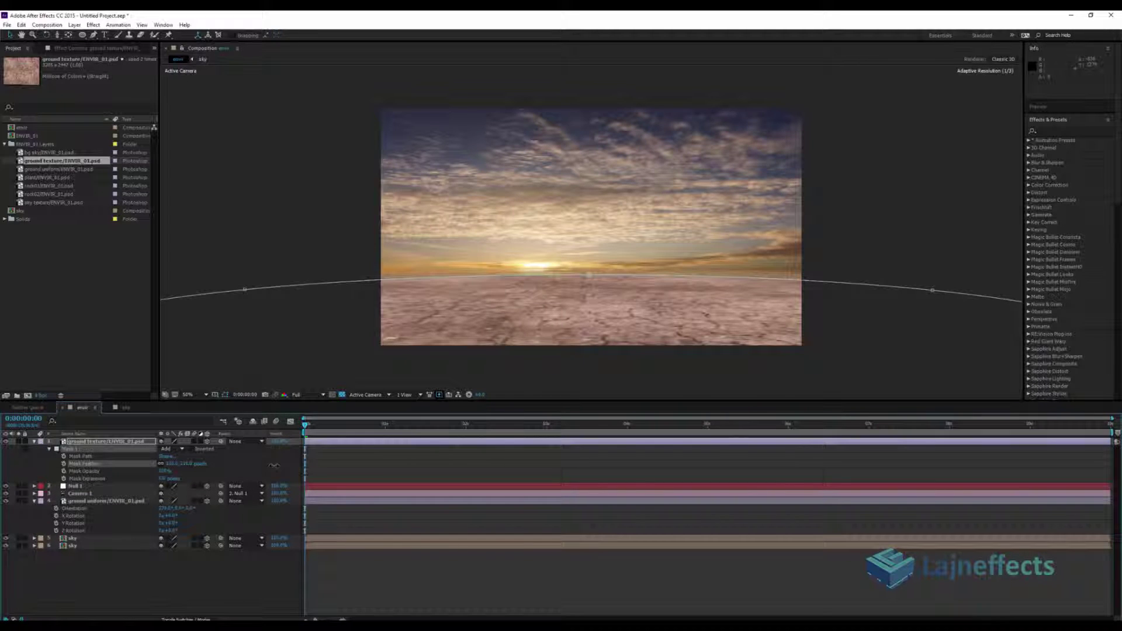
left_click(162, 478)
left_click_drag(164, 478, 87, 478)
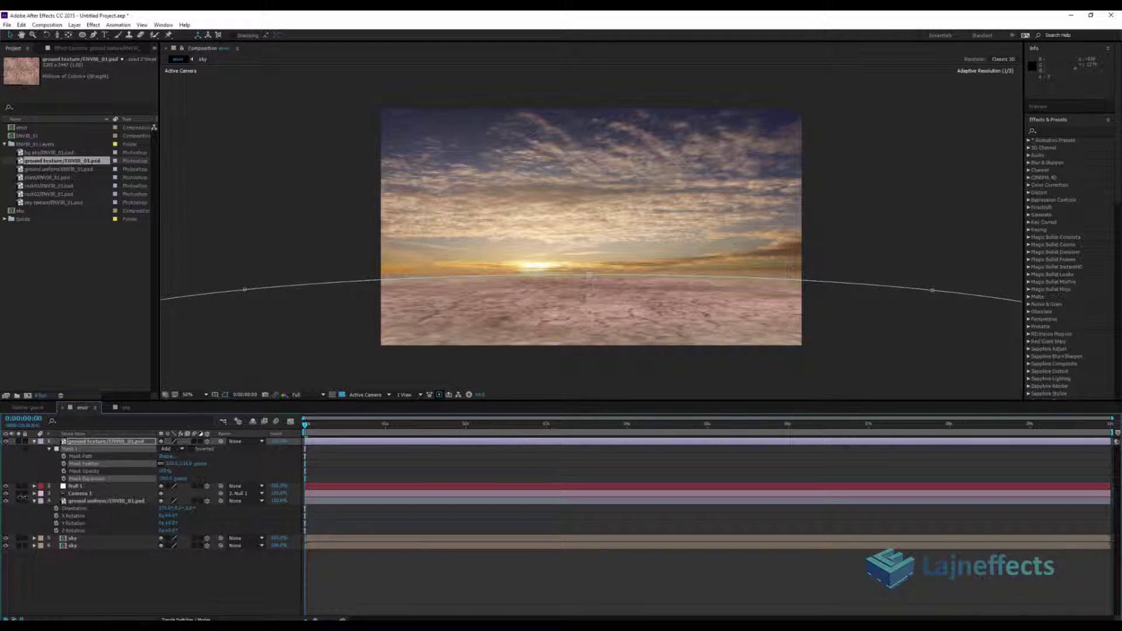
left_click(110, 441)
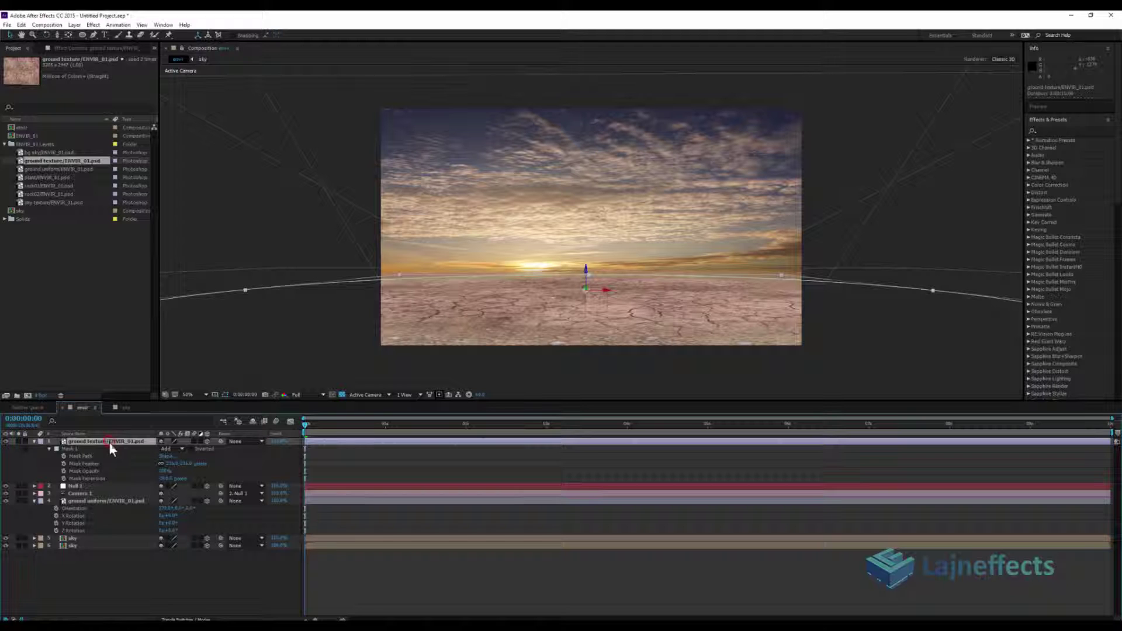
- Scale the ground texture to about 46.8% and move it lower, closer to the camera
key("s")
left_click_drag(174, 450, 155, 451)
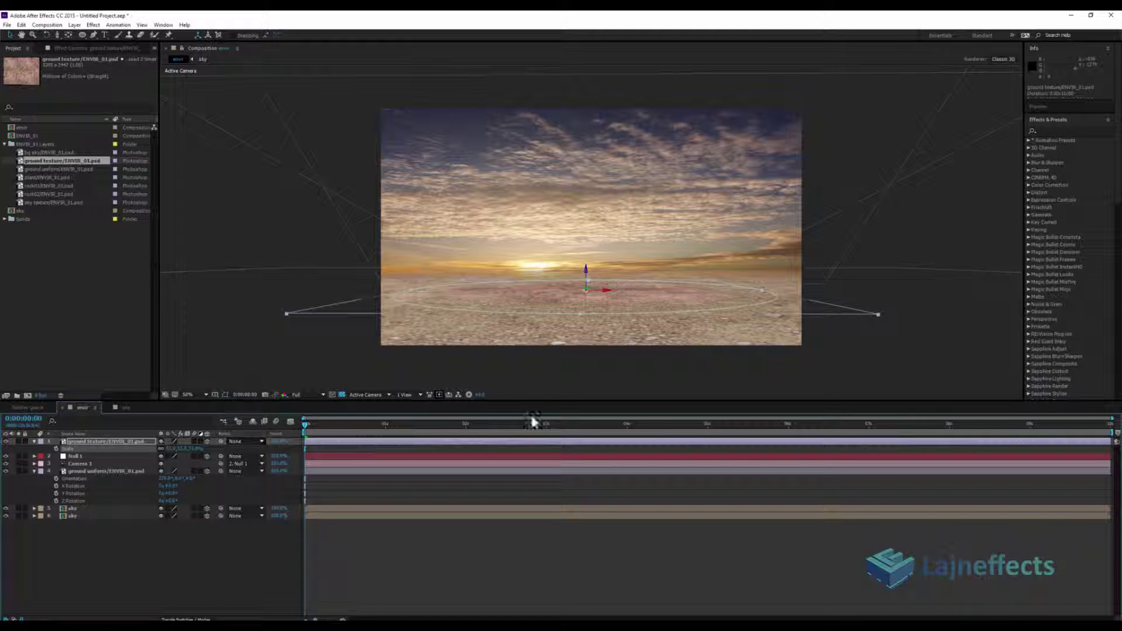
left_click_drag(588, 286, 580, 439)
- Jump to 0:00:02:08, clear the layer selection and zoom the viewer in
left_click_drag(325, 426, 493, 430)
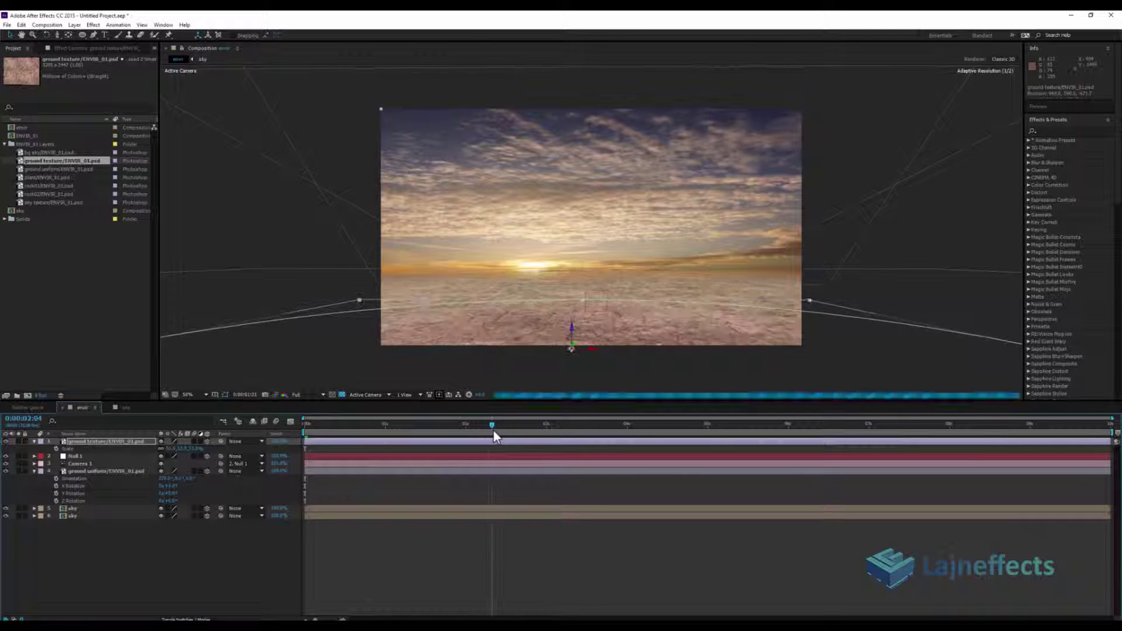
left_click(416, 546)
scroll(607, 329, "up", 2)
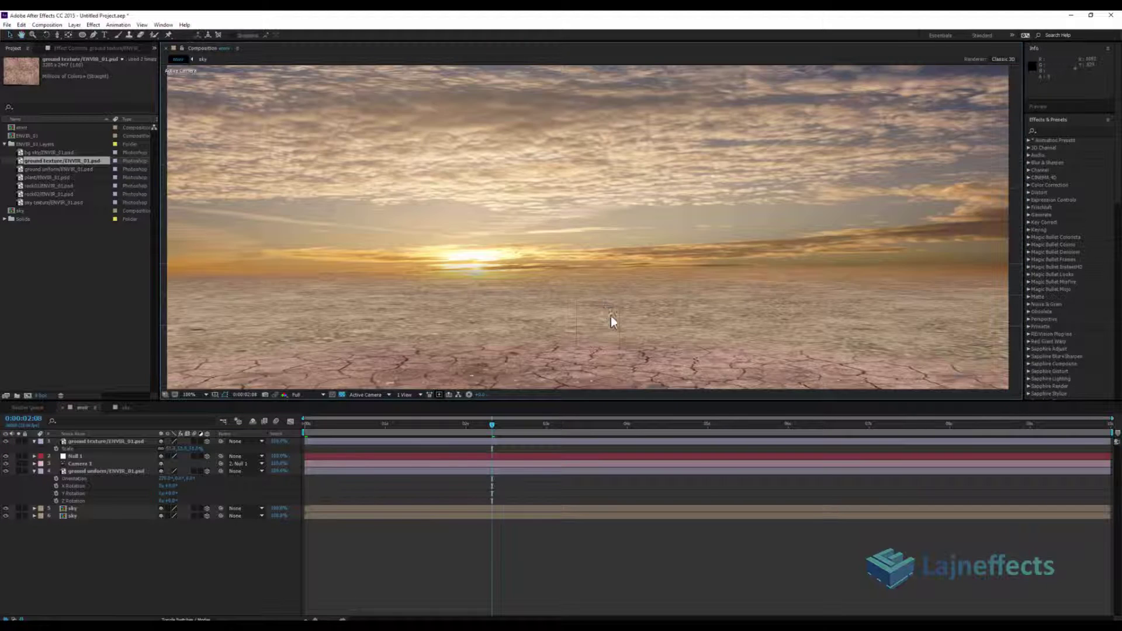
- Duplicate the ground texture, shift the copy along Y and to the right, and enlarge it
key("v")
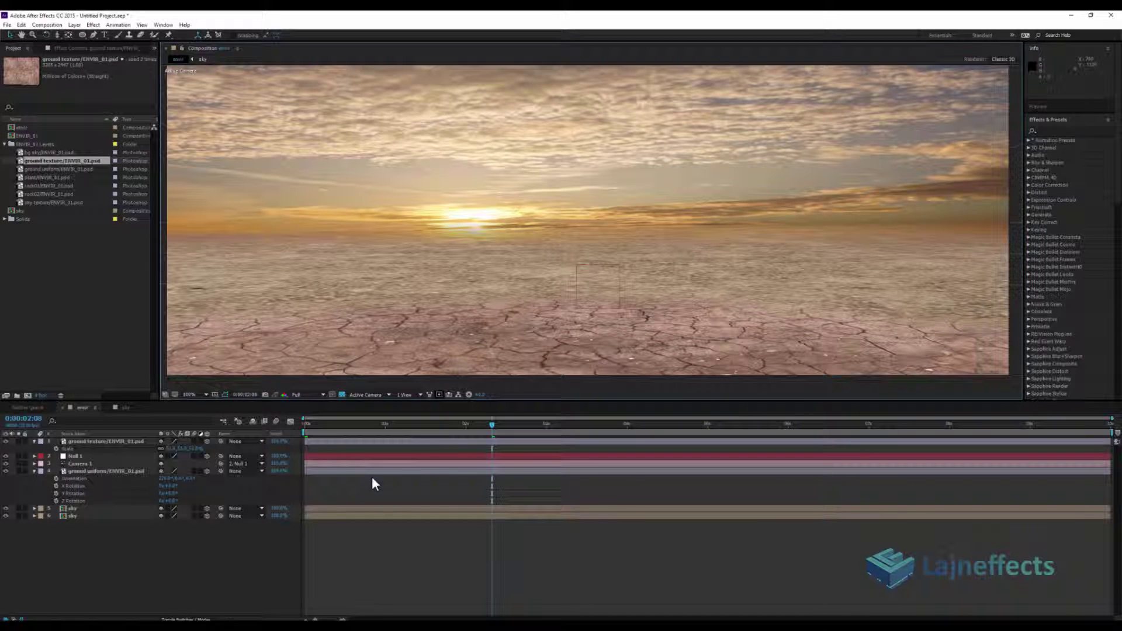
left_click(345, 442)
key("ctrl+d")
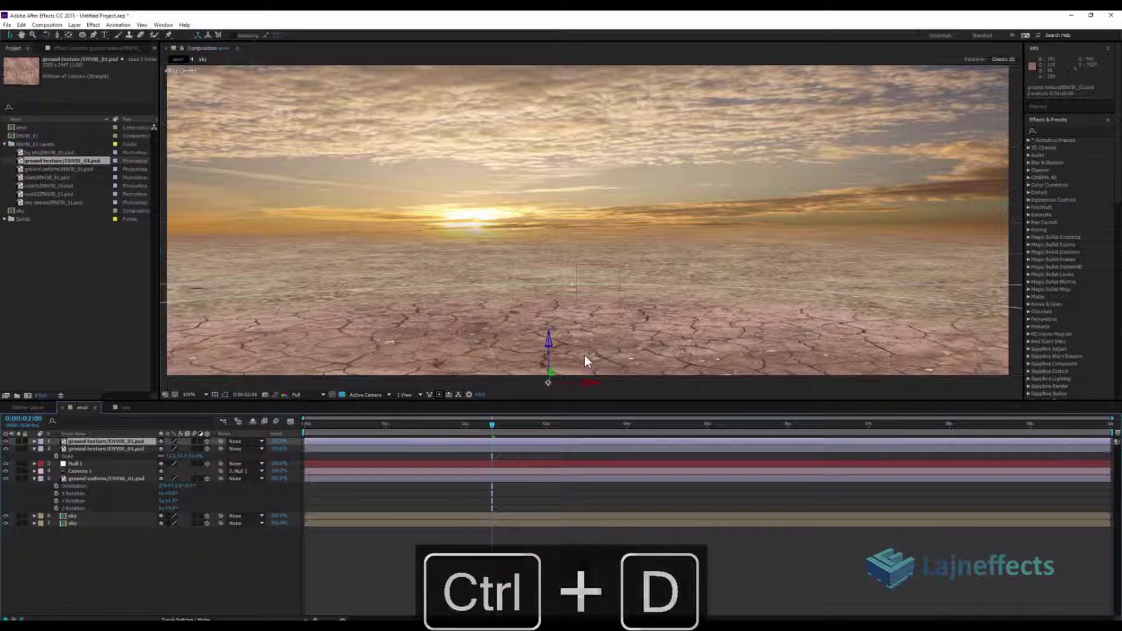
left_click_drag(551, 374, 756, 17)
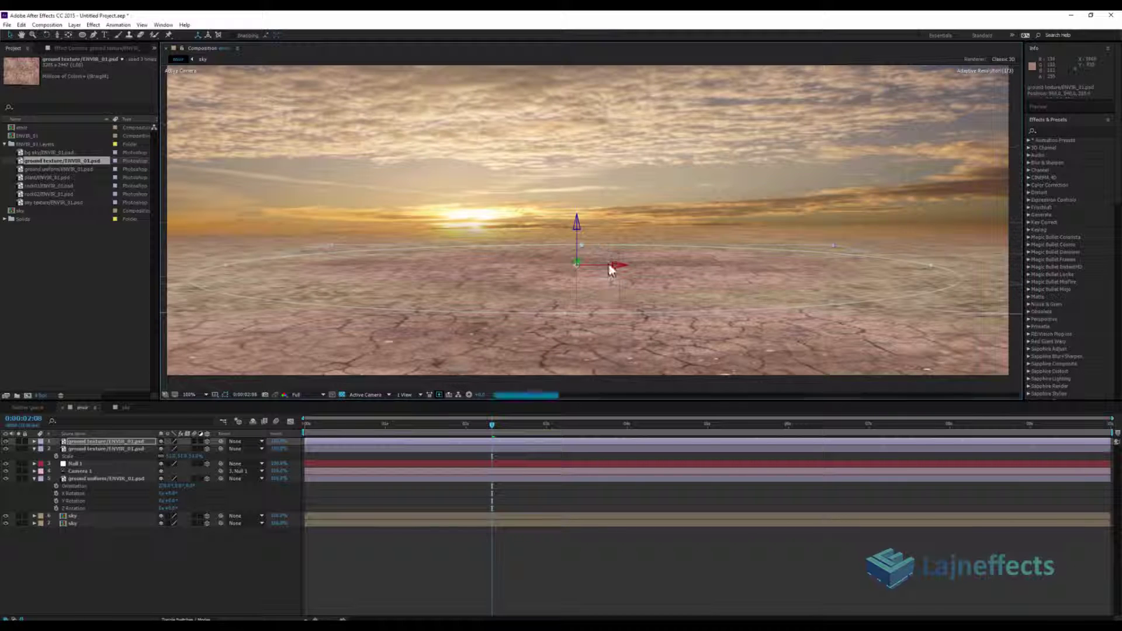
left_click_drag(610, 270, 762, 268)
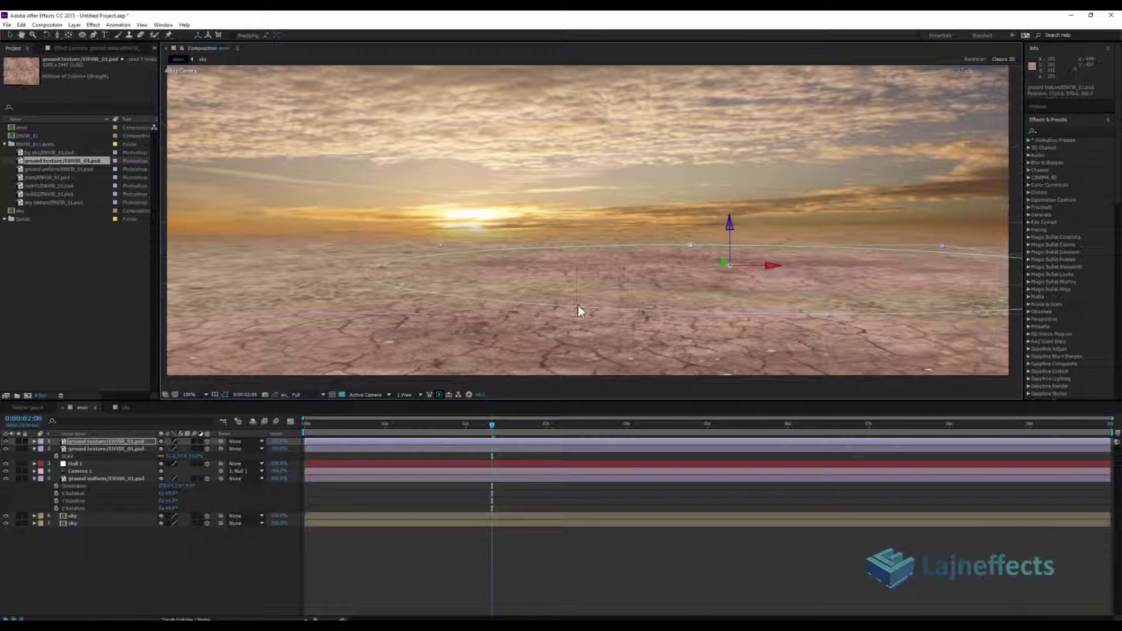
key("s")
left_click_drag(196, 455, 259, 462)
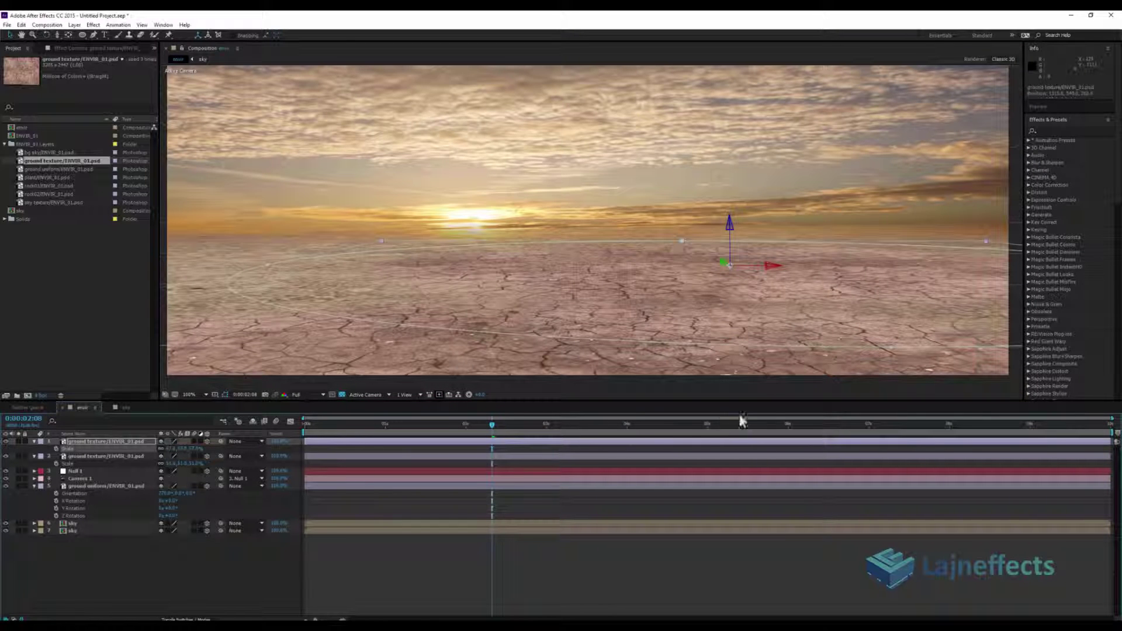
- Duplicate the ground copy again and slide the new copy far to the left
key("ctrl+d")
left_click_drag(764, 268, 68, 313)
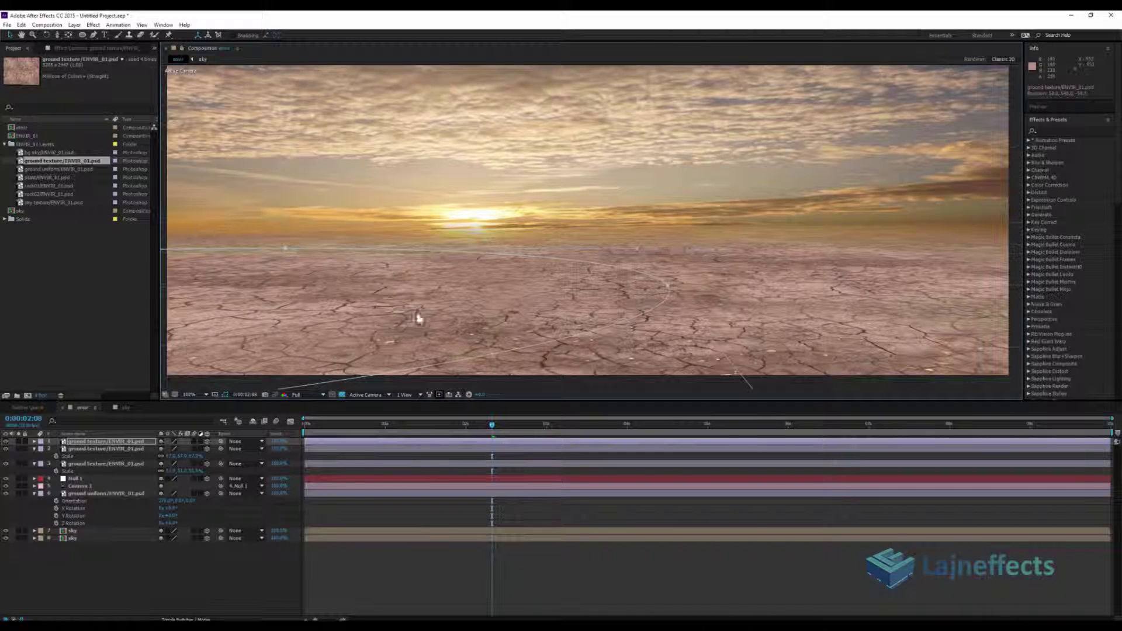
key("comma")
key("comma")
scroll(643, 230, "up", 1)
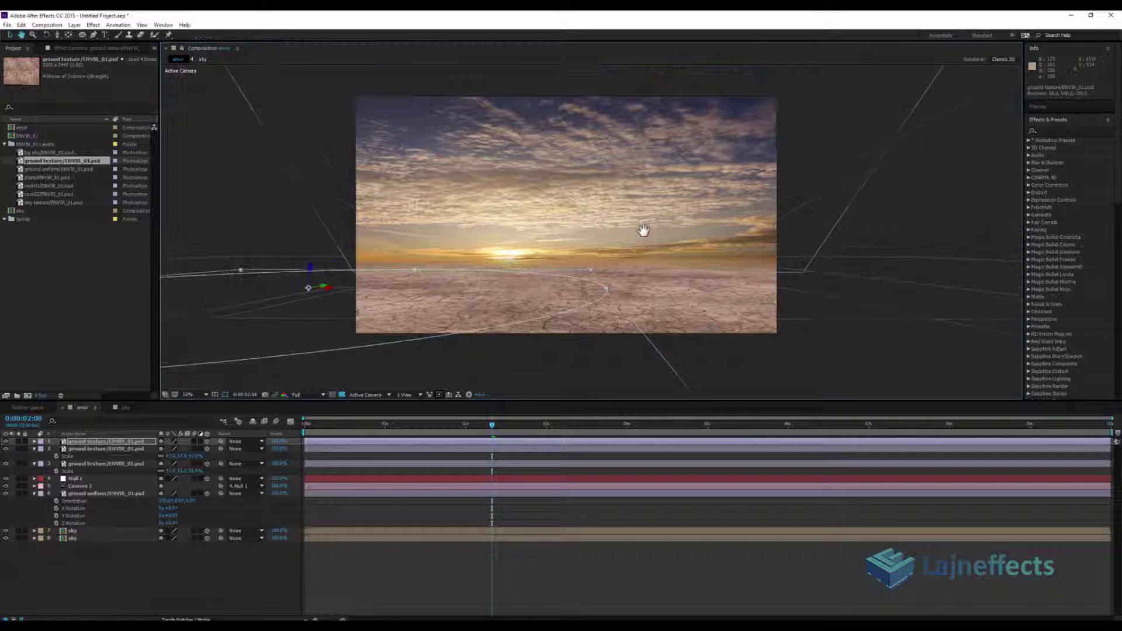
- Return to 0:00:00:22 and preview the camera move at Quarter resolution
left_click_drag(465, 426, 376, 430)
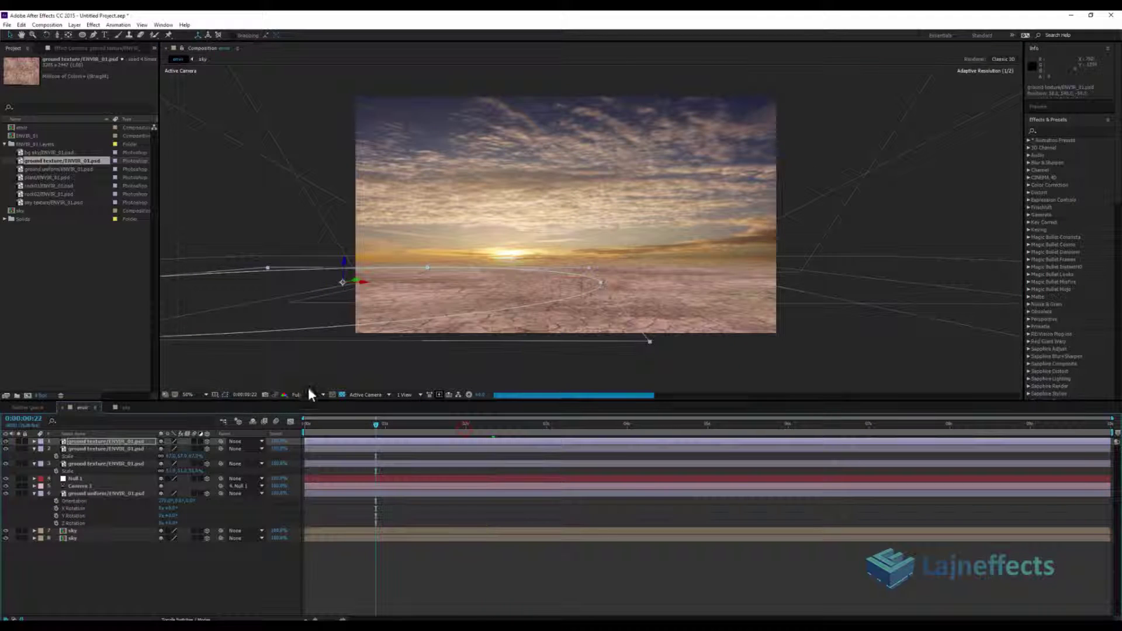
left_click(307, 395)
left_click(320, 447)
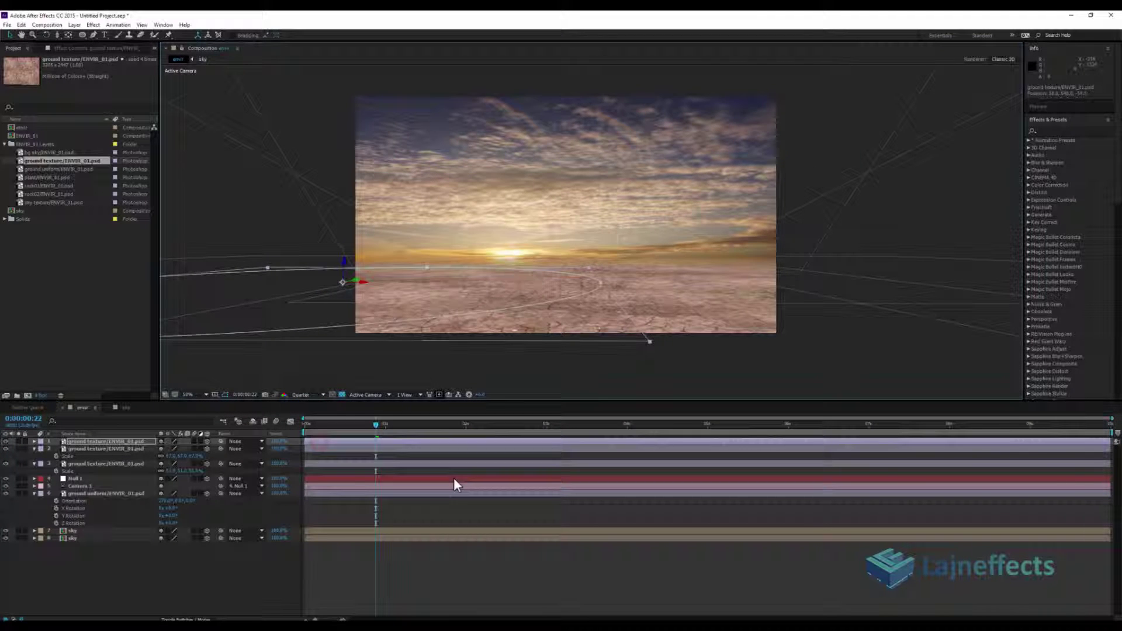
key("space")
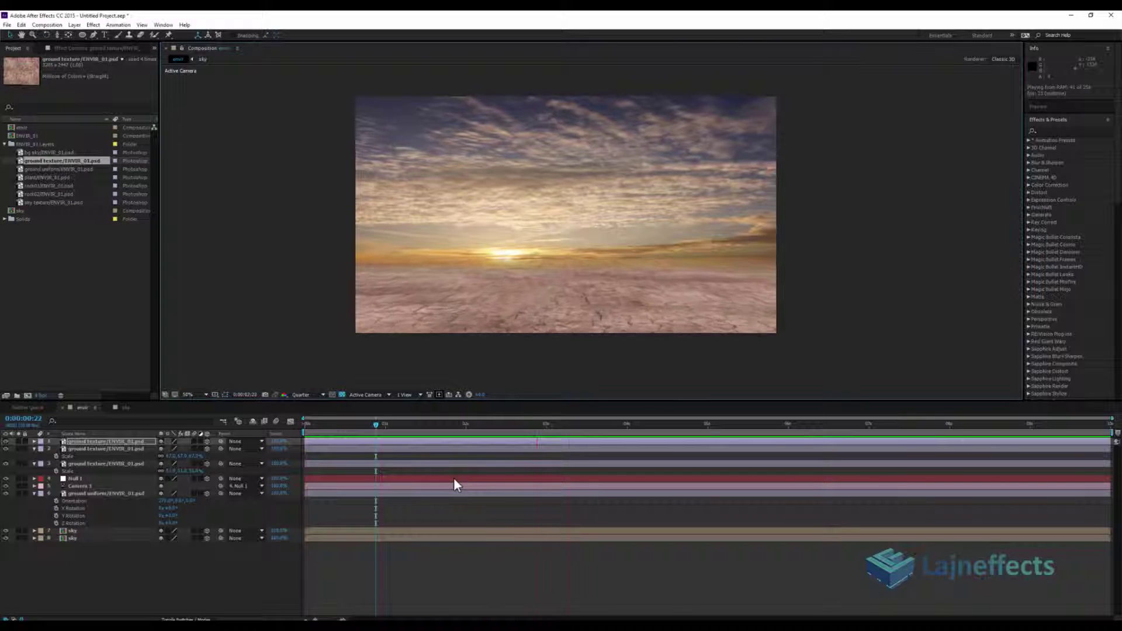
left_click(388, 425)
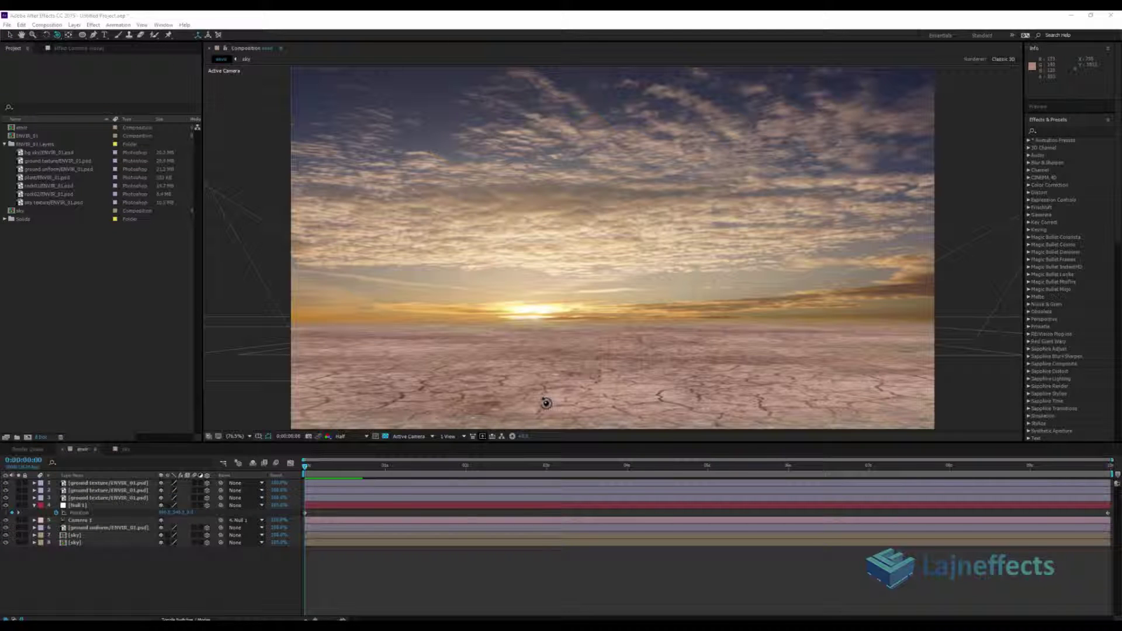
key("space")
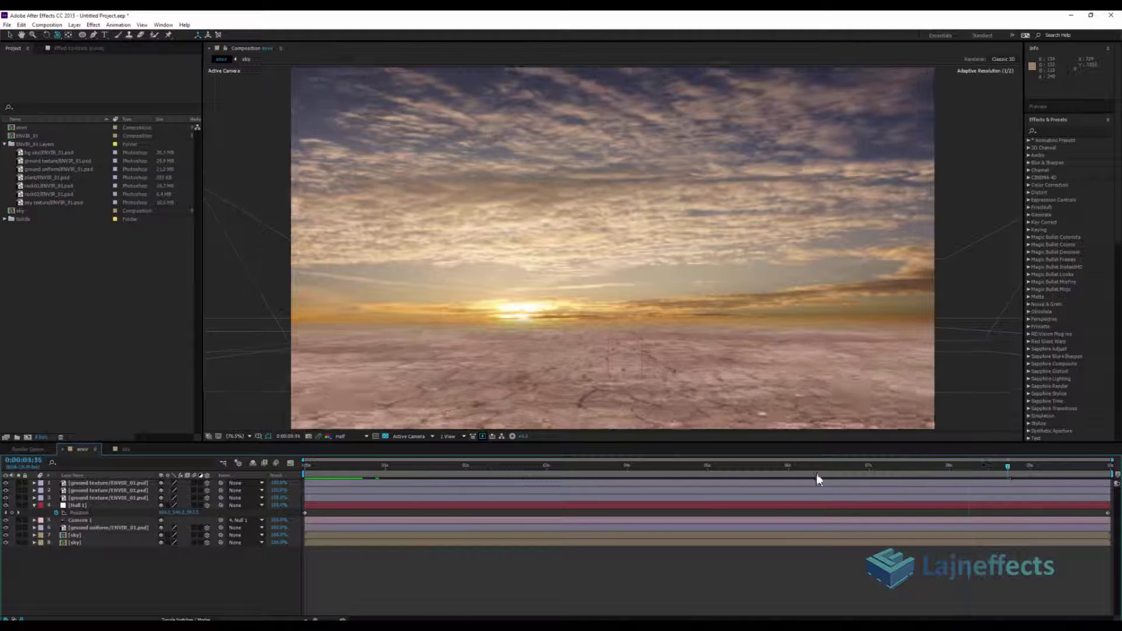
key("space")
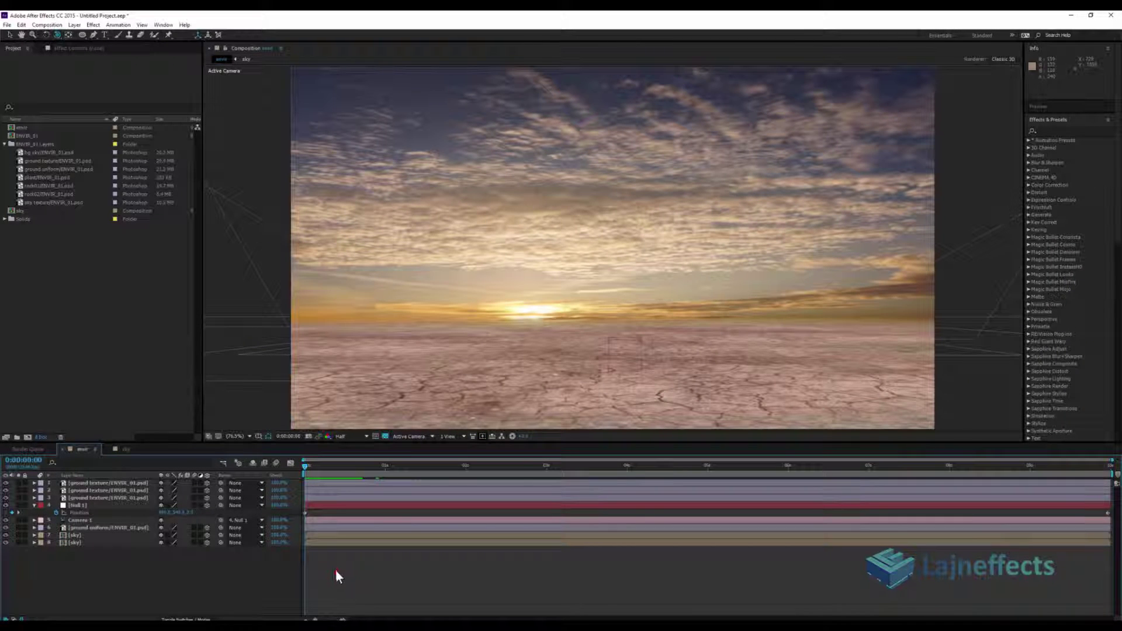
left_click(34, 505)
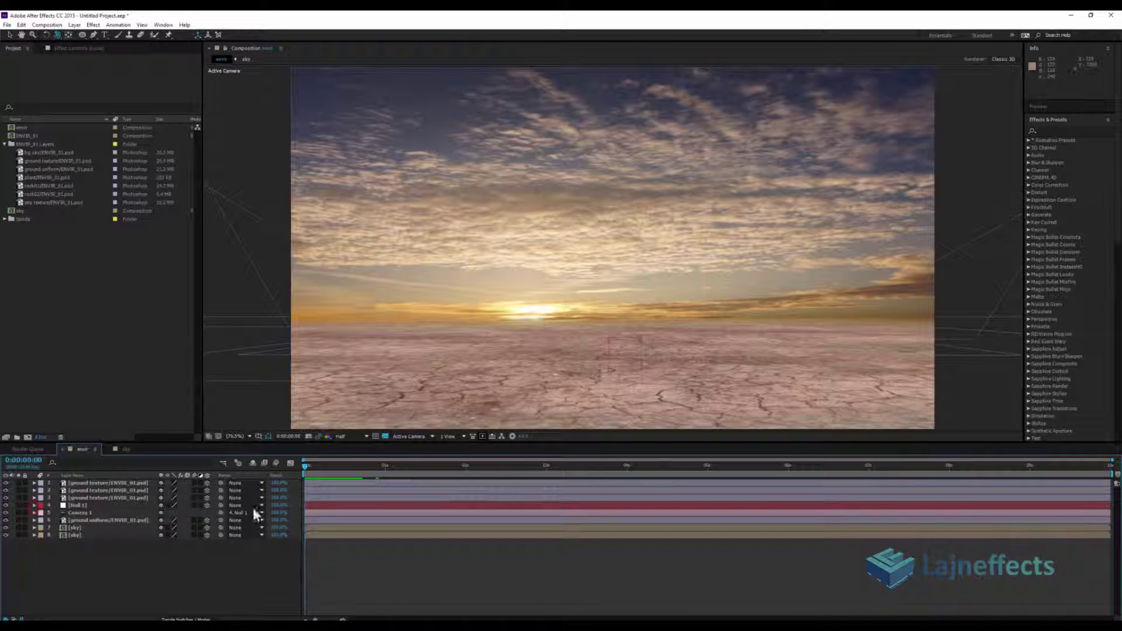
- Add rock01 as a new 3D layer and set its Scale to 3
left_click(34, 185)
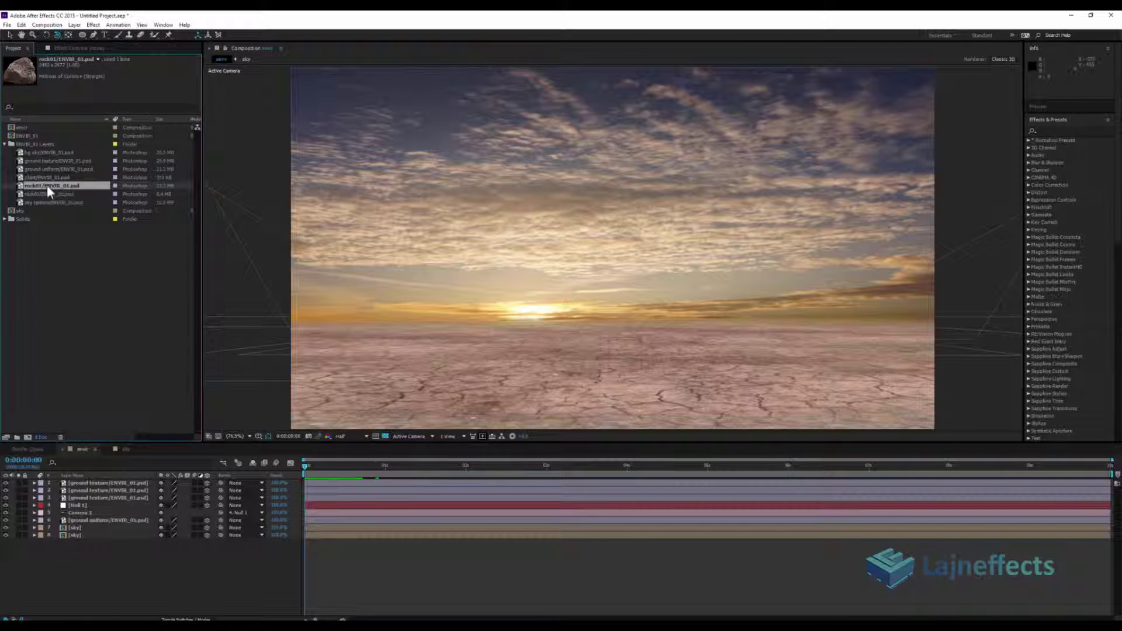
left_click_drag(47, 184, 123, 480)
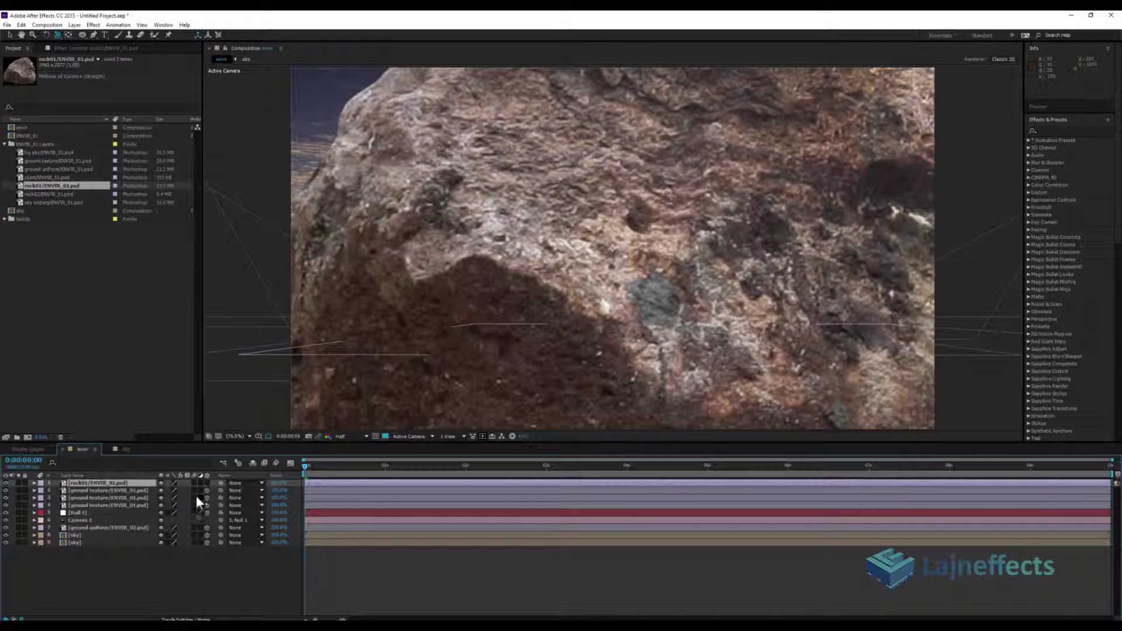
left_click(206, 483)
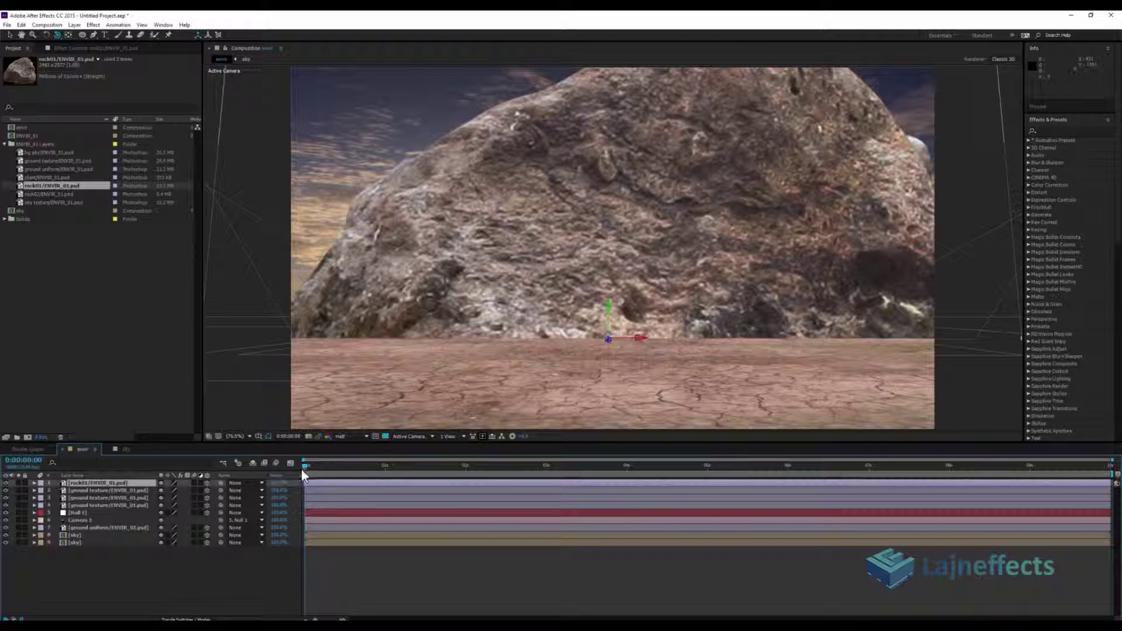
key("s")
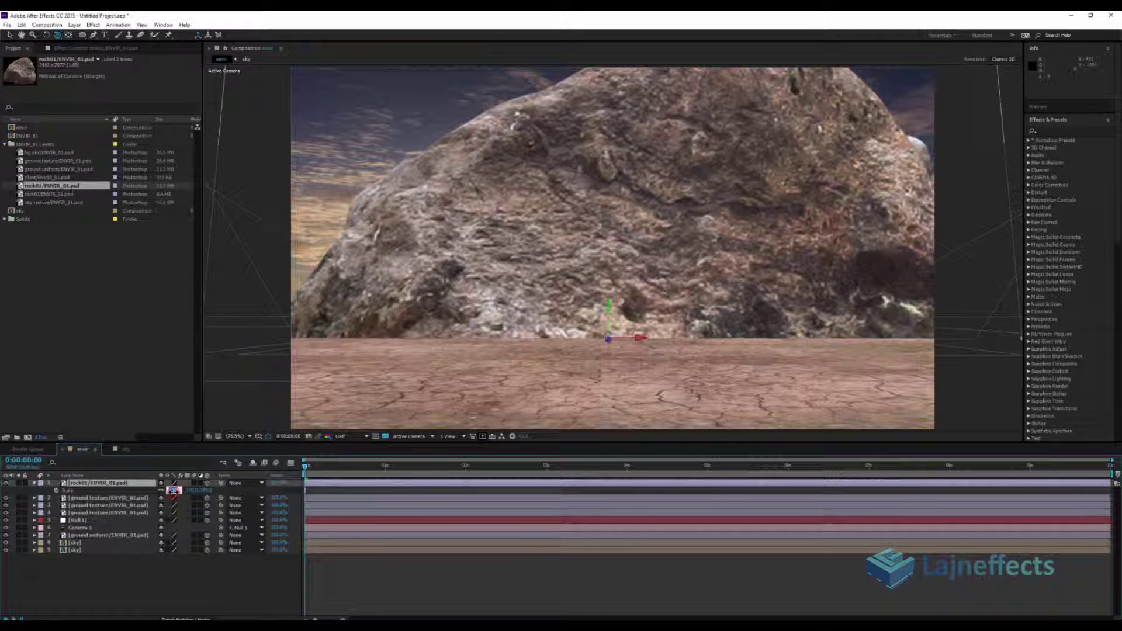
type("3")
key("Return")
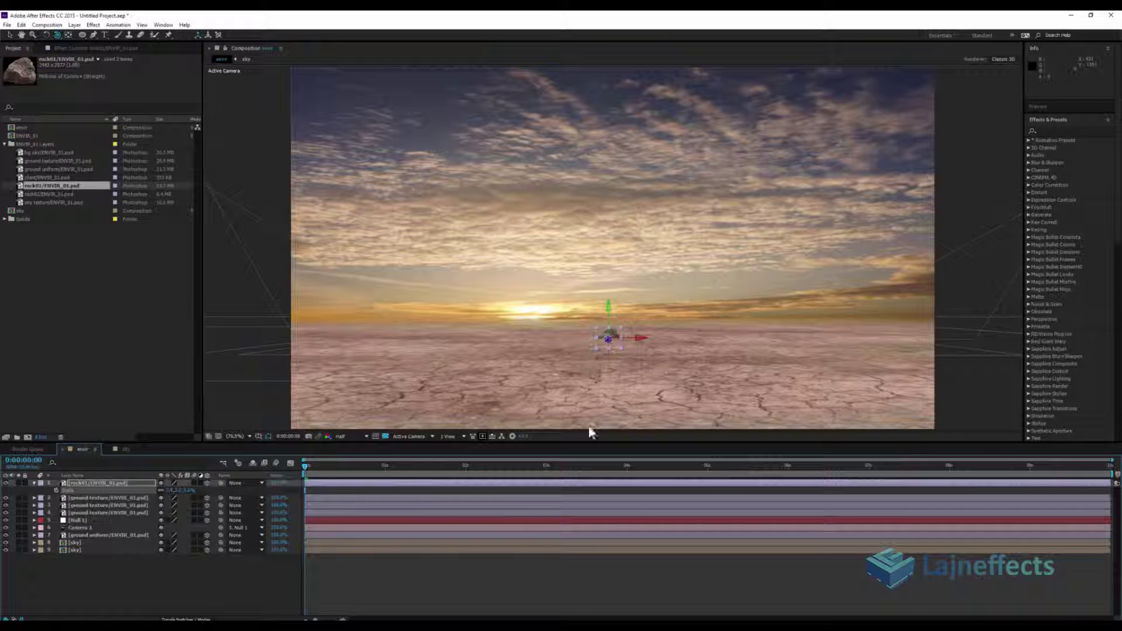
- Move the rock down and left so it rests on the cracked ground
key("v")
left_click_drag(606, 342, 532, 352)
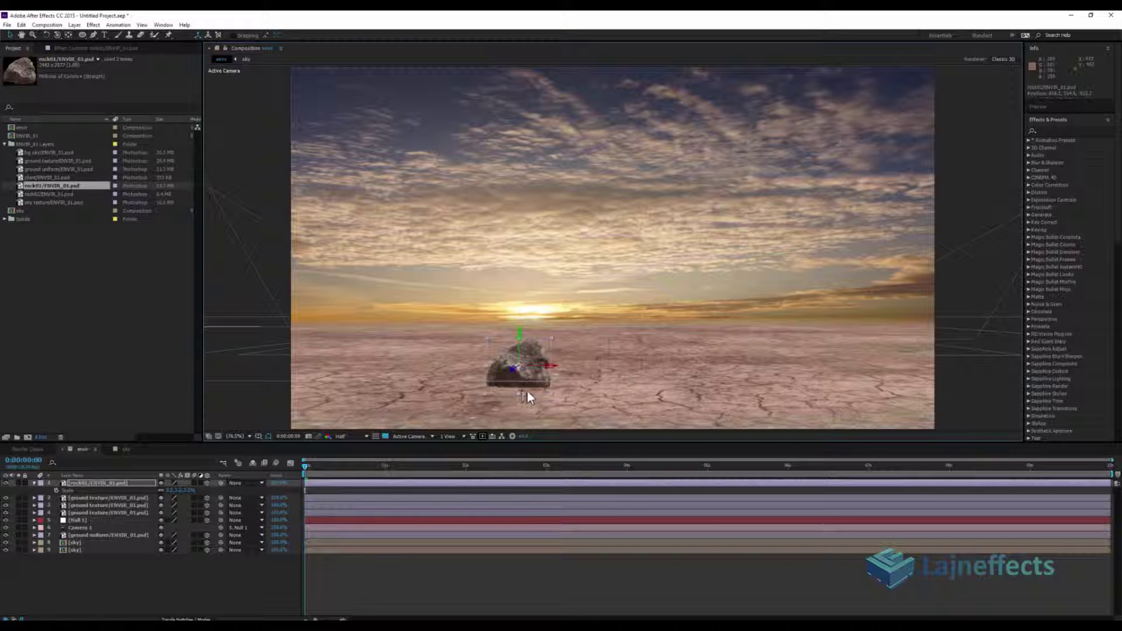
left_click_drag(529, 354, 506, 372)
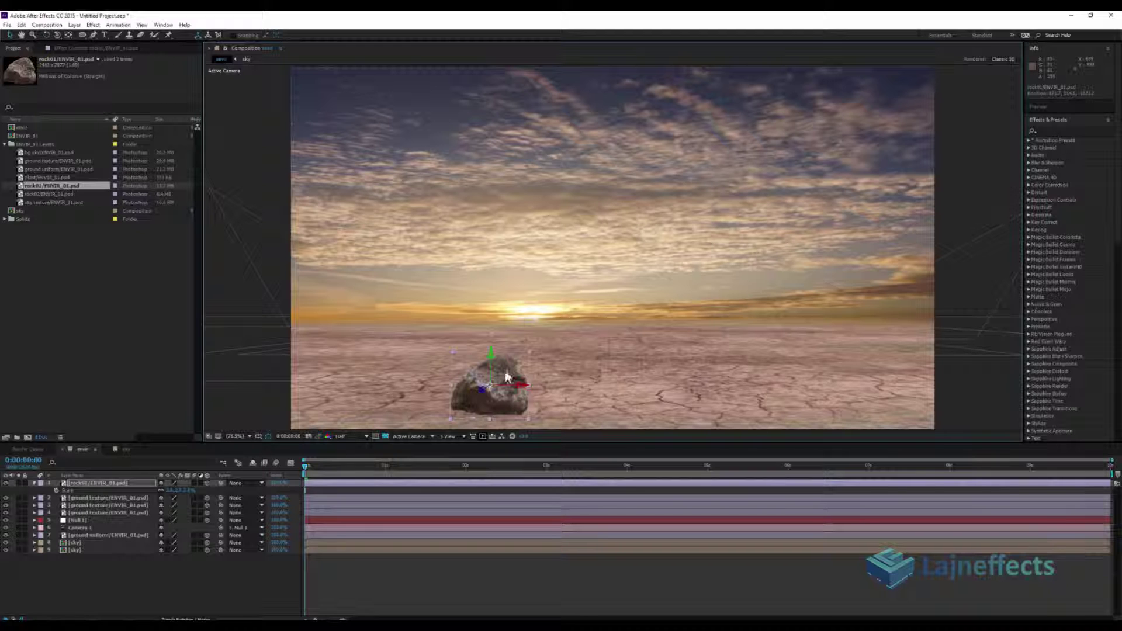
- Duplicate the rock several times, placing copies to the right, near centre and left
key("ctrl+d")
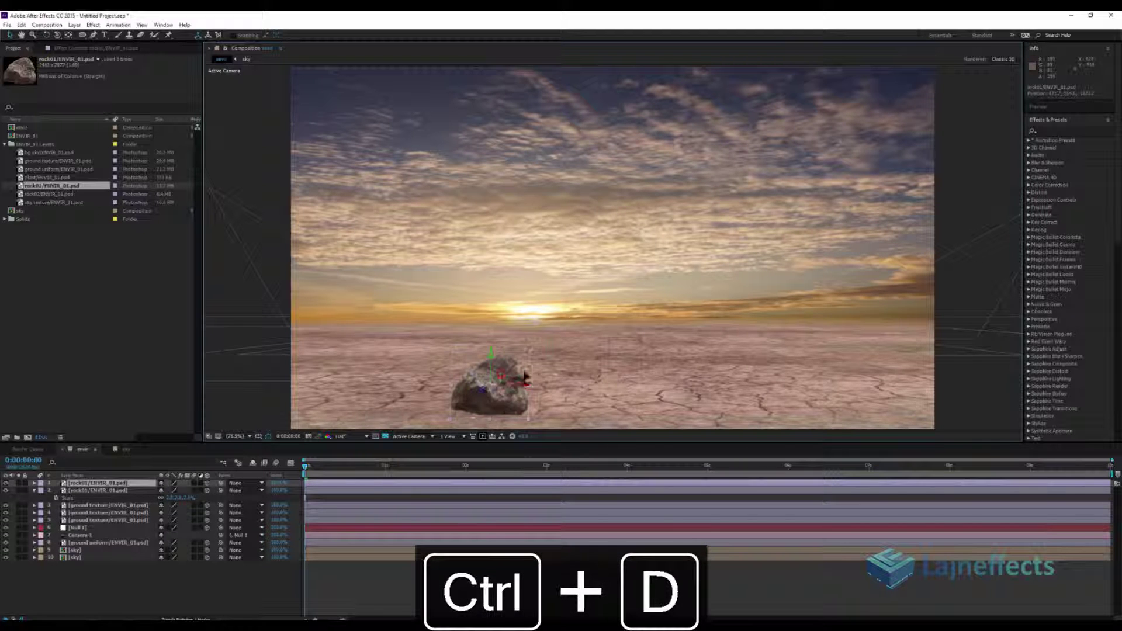
left_click_drag(500, 375, 753, 349)
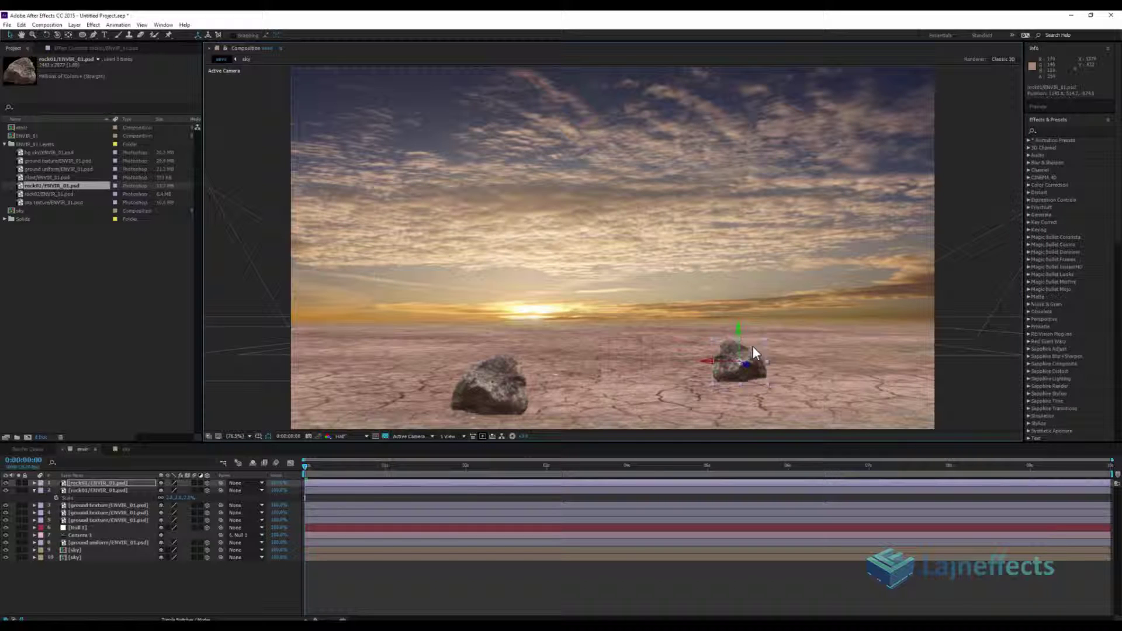
key("ctrl+d")
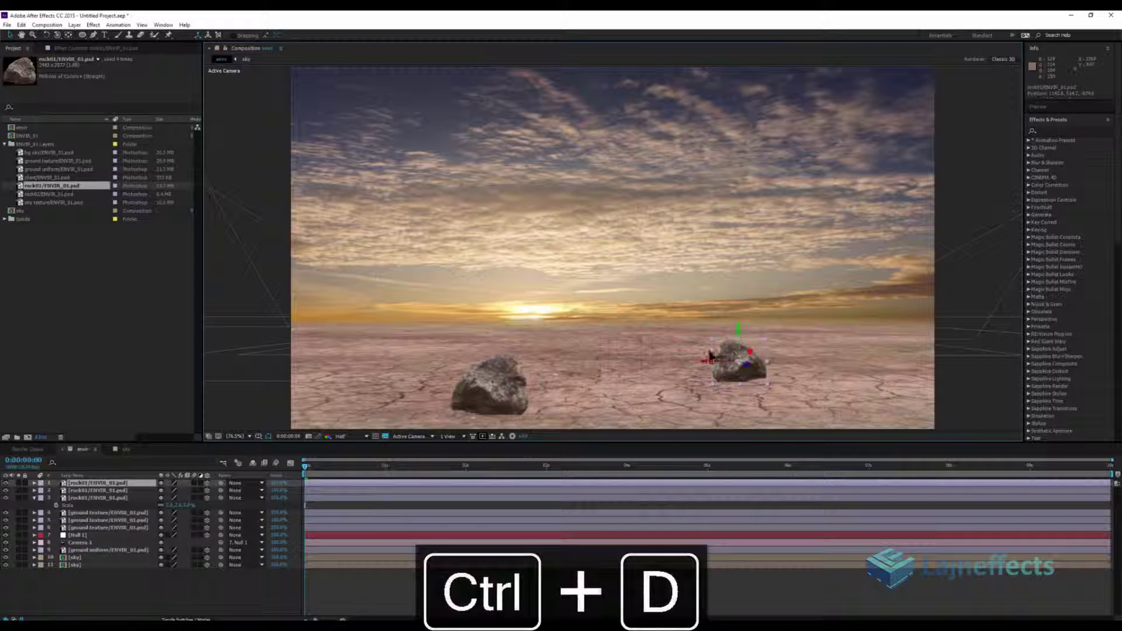
left_click_drag(745, 353, 640, 266)
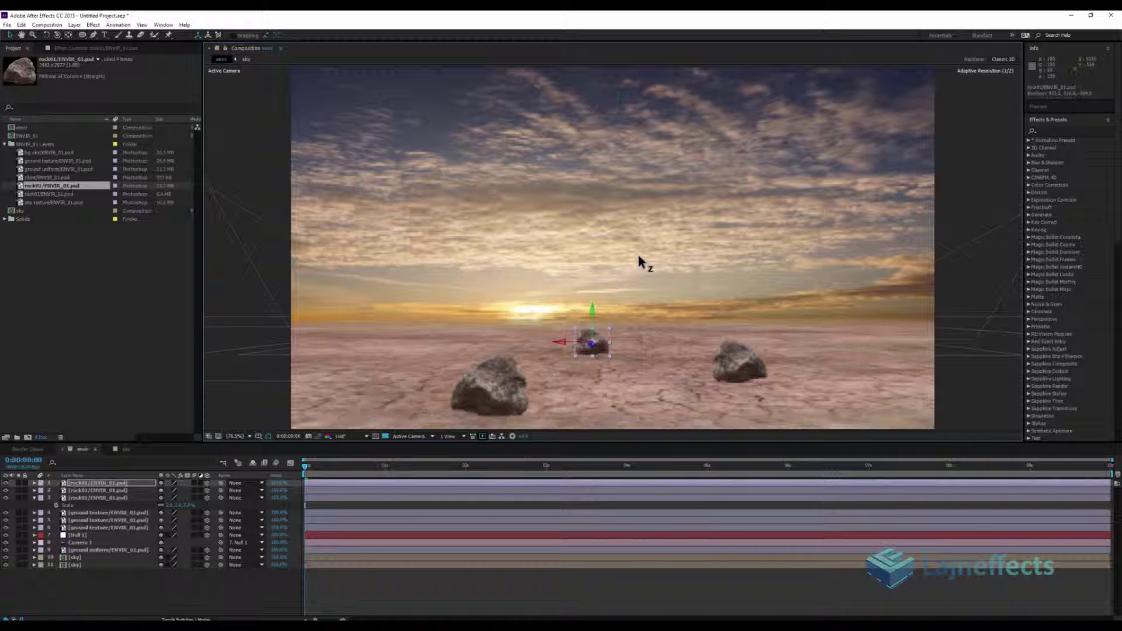
key("ctrl+d")
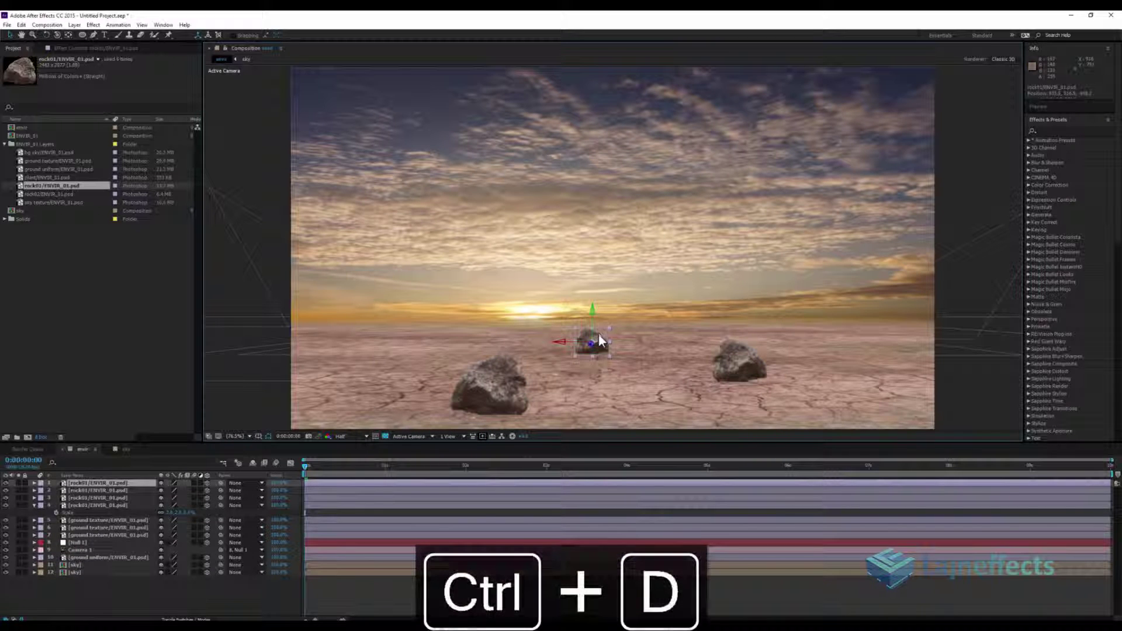
left_click_drag(599, 334, 425, 326)
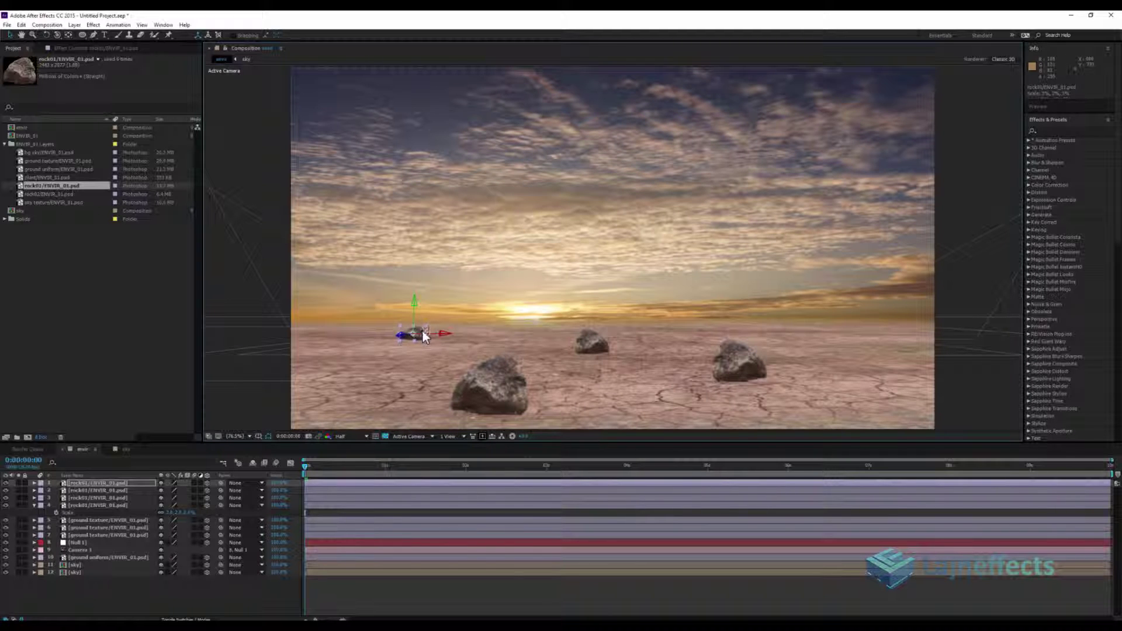
left_click_drag(421, 334, 822, 328)
key("ctrl+d")
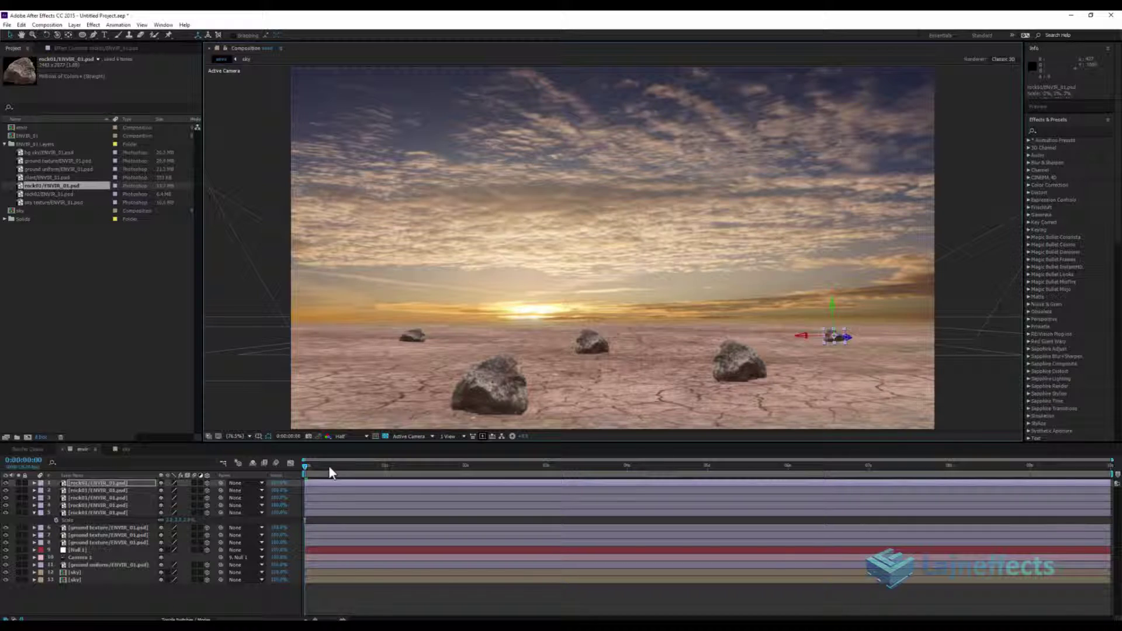
- Scrub the camera move to check rock placement, then pre-compose the front rock as 'rock'
left_click_drag(328, 465, 305, 462)
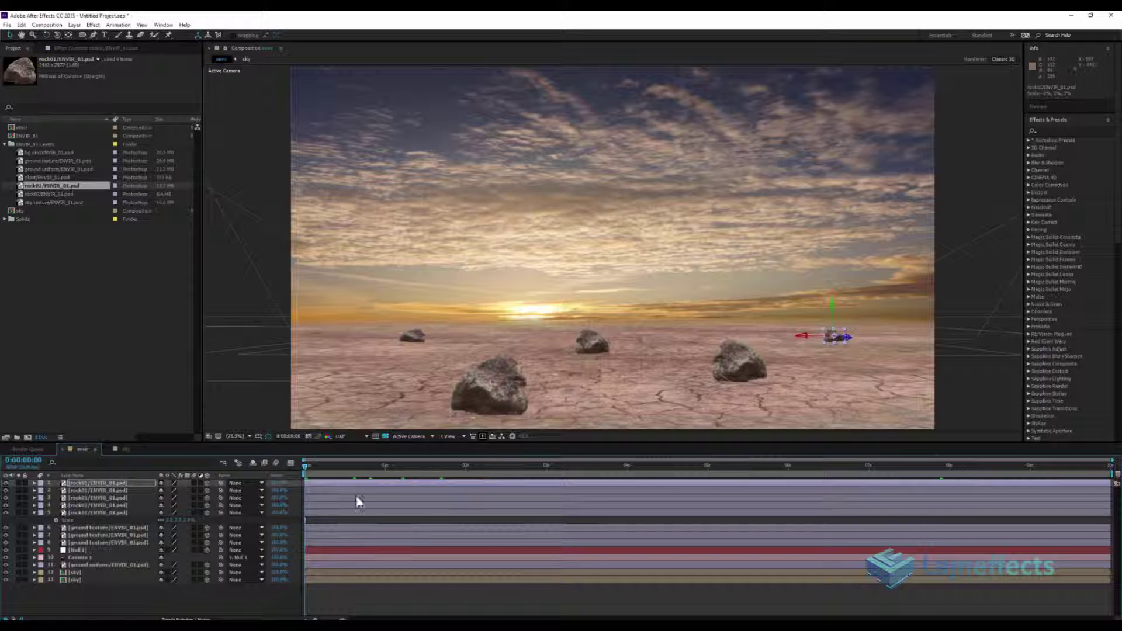
left_click_drag(337, 467, 304, 512)
left_click(356, 599)
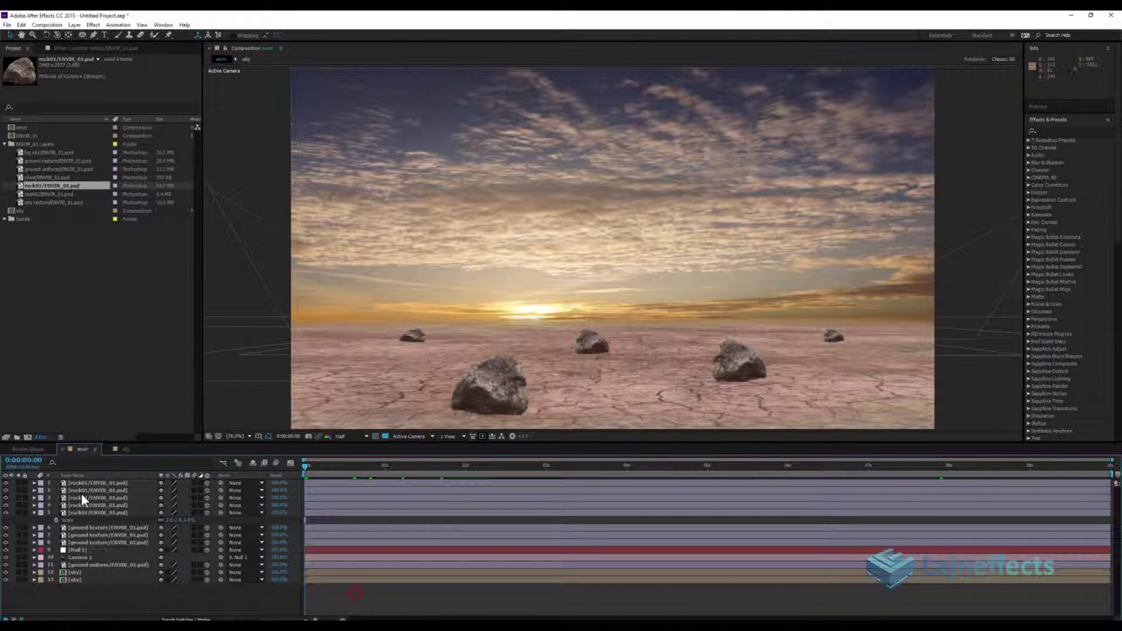
left_click(96, 513)
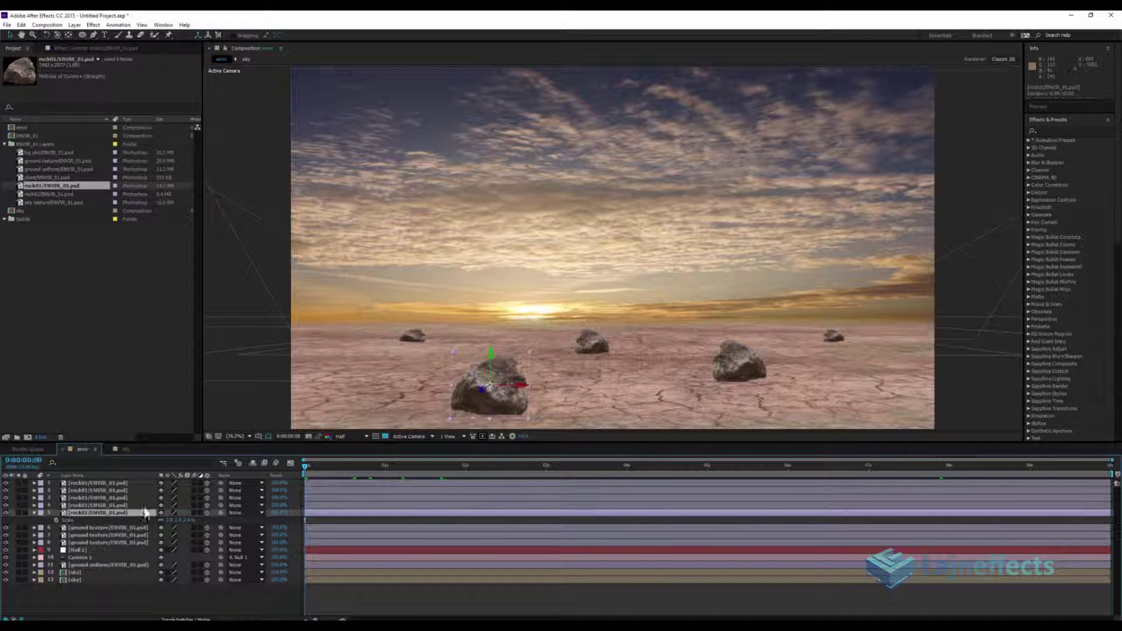
left_click(79, 26)
left_click(114, 354)
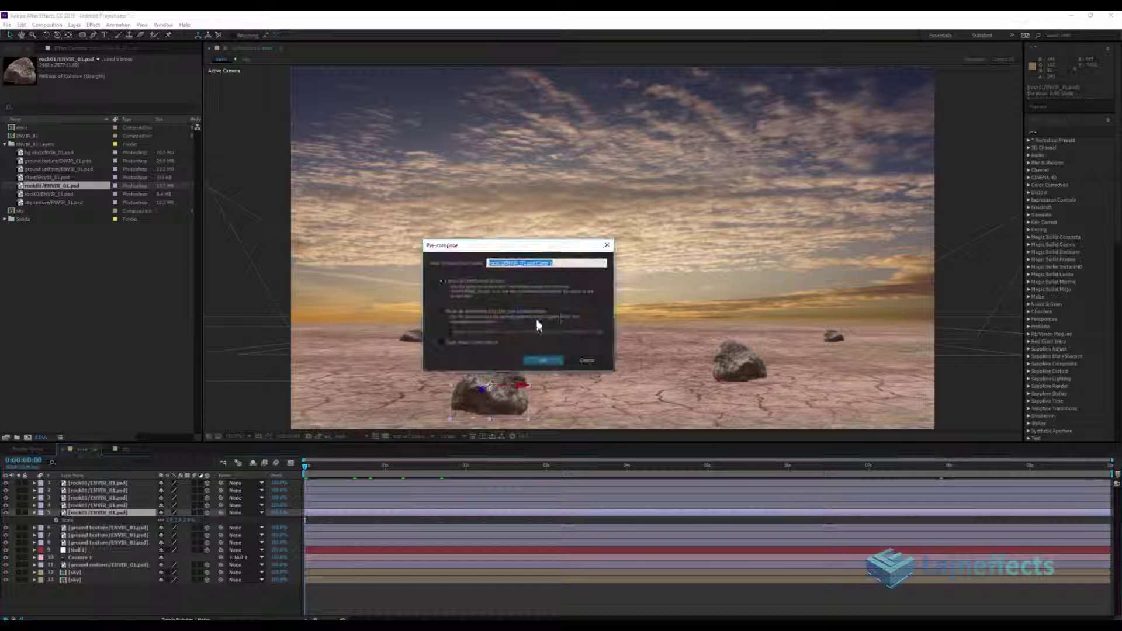
type("rock")
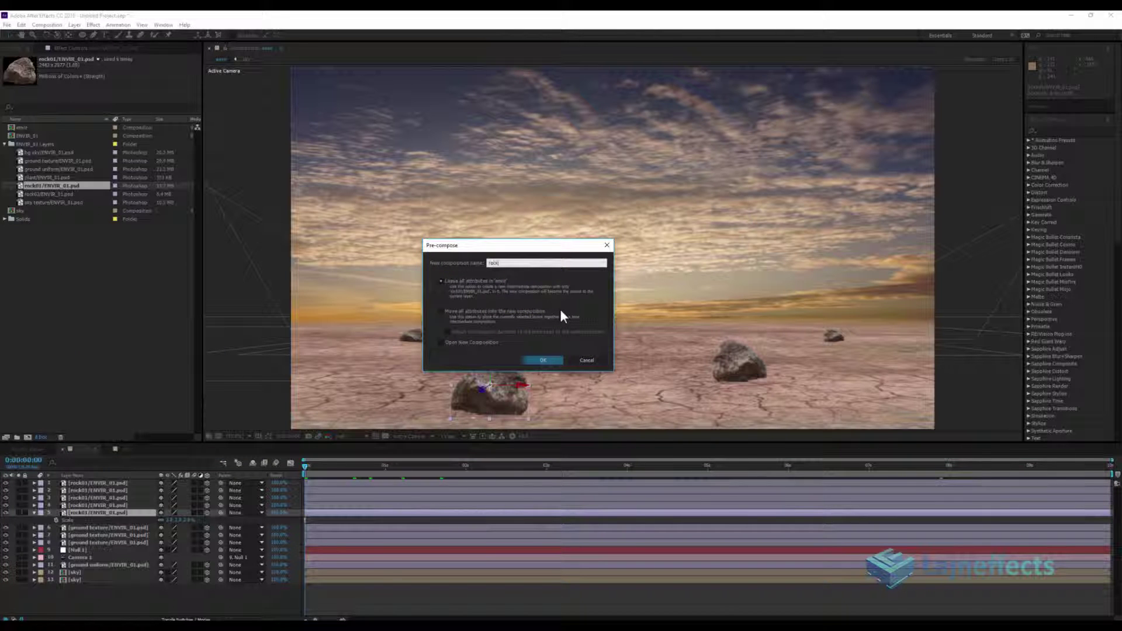
key("Return")
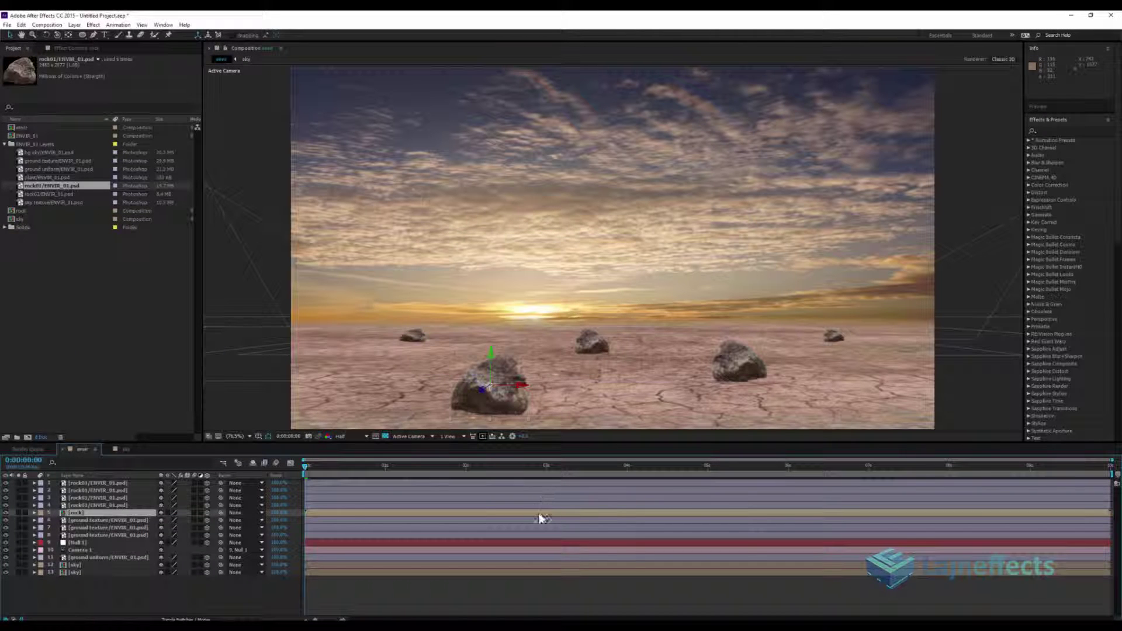
- Open the rock precomp and scale its rock layer down to about 75%
double_click(538, 514)
scroll(626, 292, "down", 1)
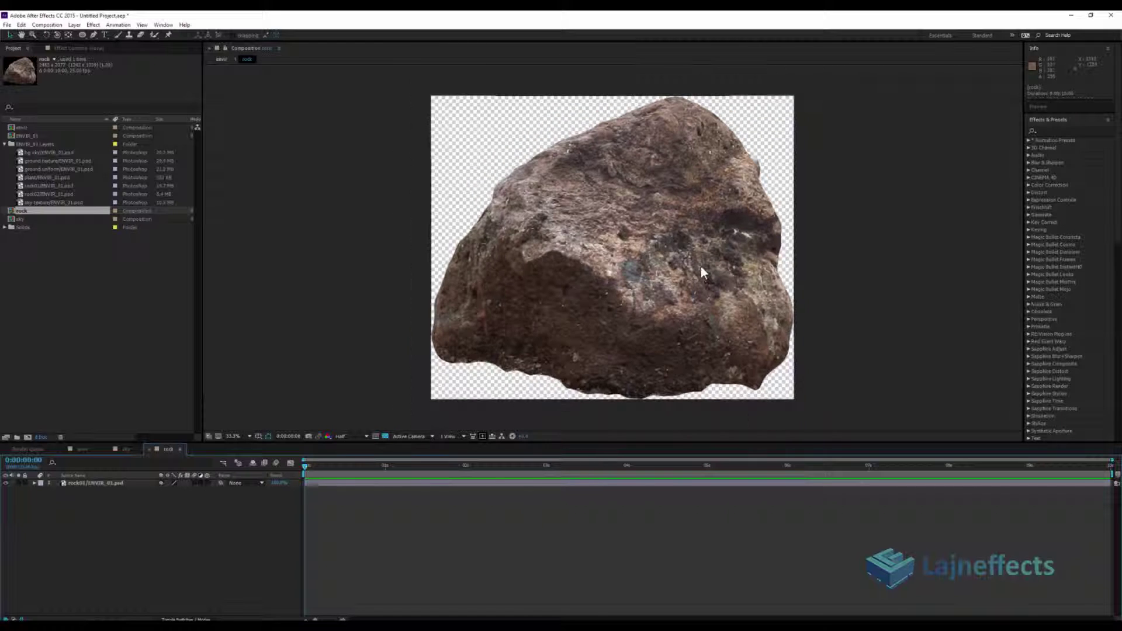
left_click(507, 483)
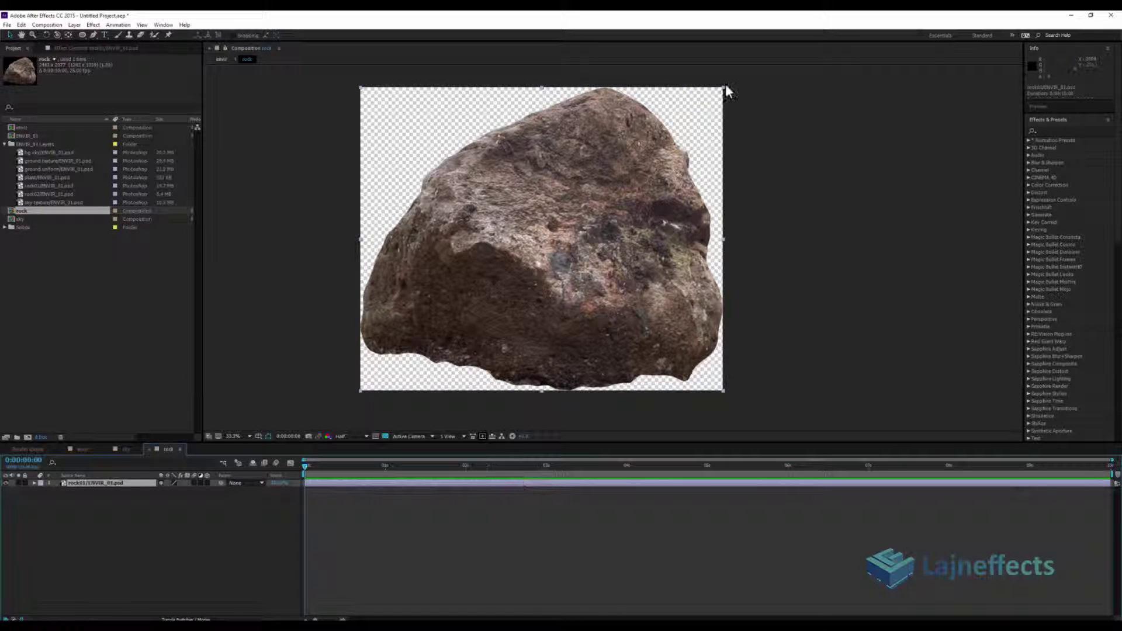
left_click_drag(723, 88, 682, 125)
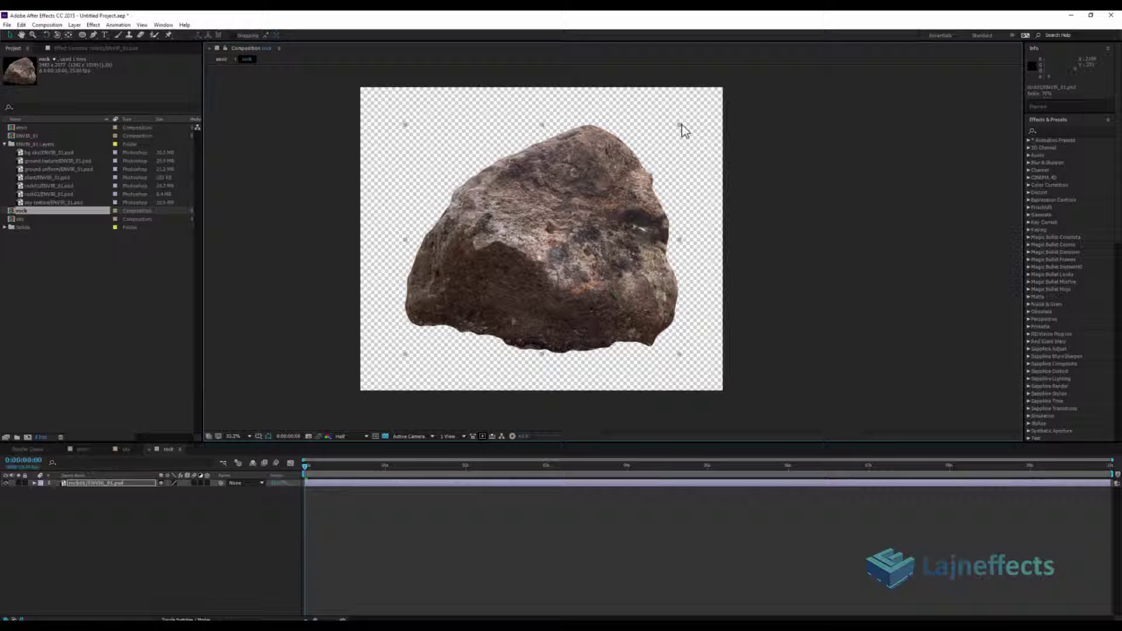
- Duplicate the rock layer, make both copies 3D and solo the second copy
left_click(325, 482)
key("ctrl+d")
left_click(257, 514)
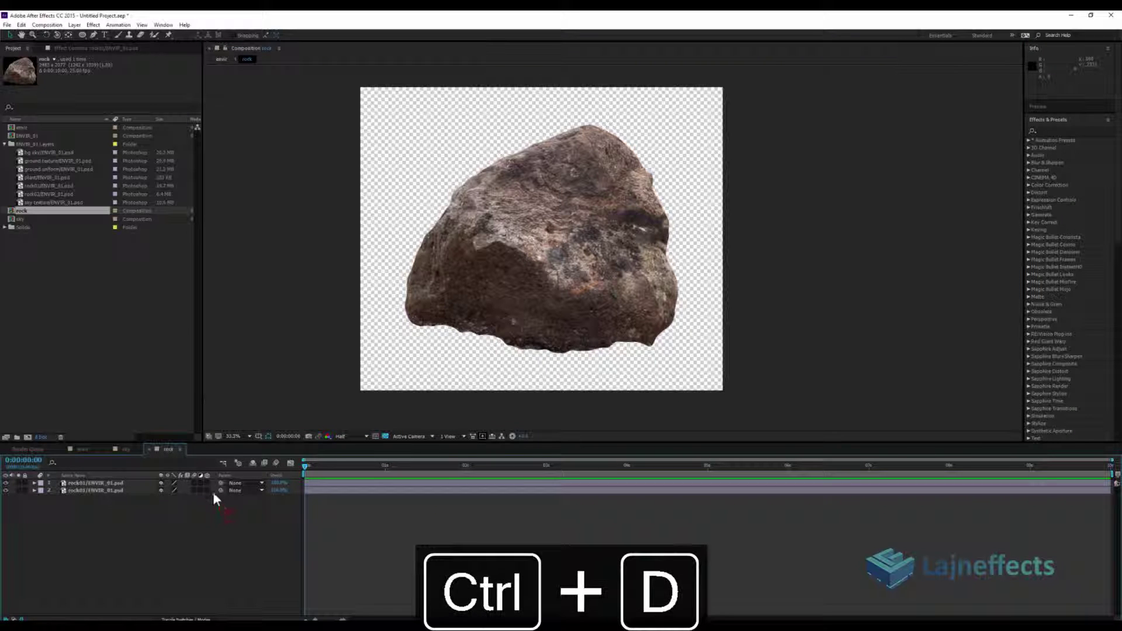
left_click_drag(208, 490, 208, 484)
left_click(16, 489)
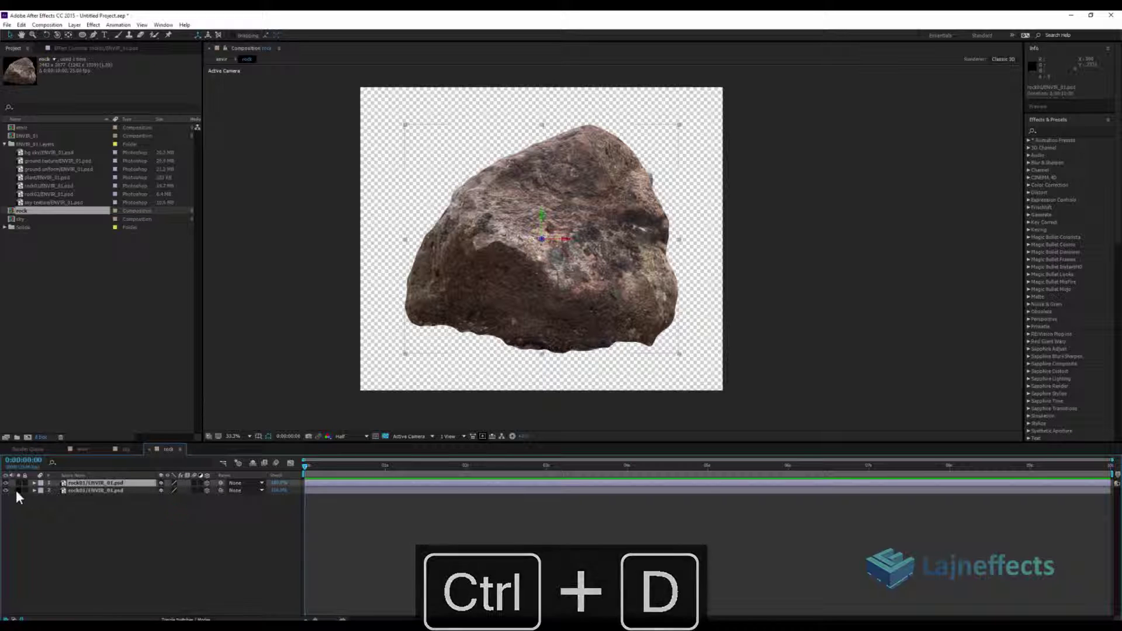
left_click(86, 489)
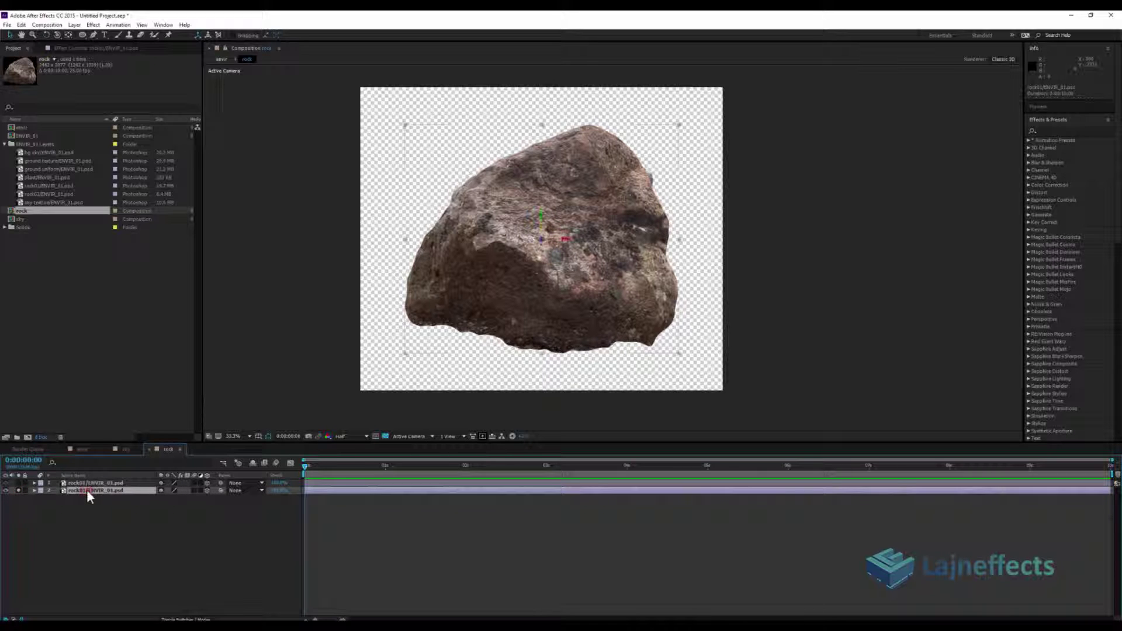
- Apply a Drop Shadow to the rock copy with Shadow Only on and Softness about 261
right_click(345, 491)
mouse_move(437, 275)
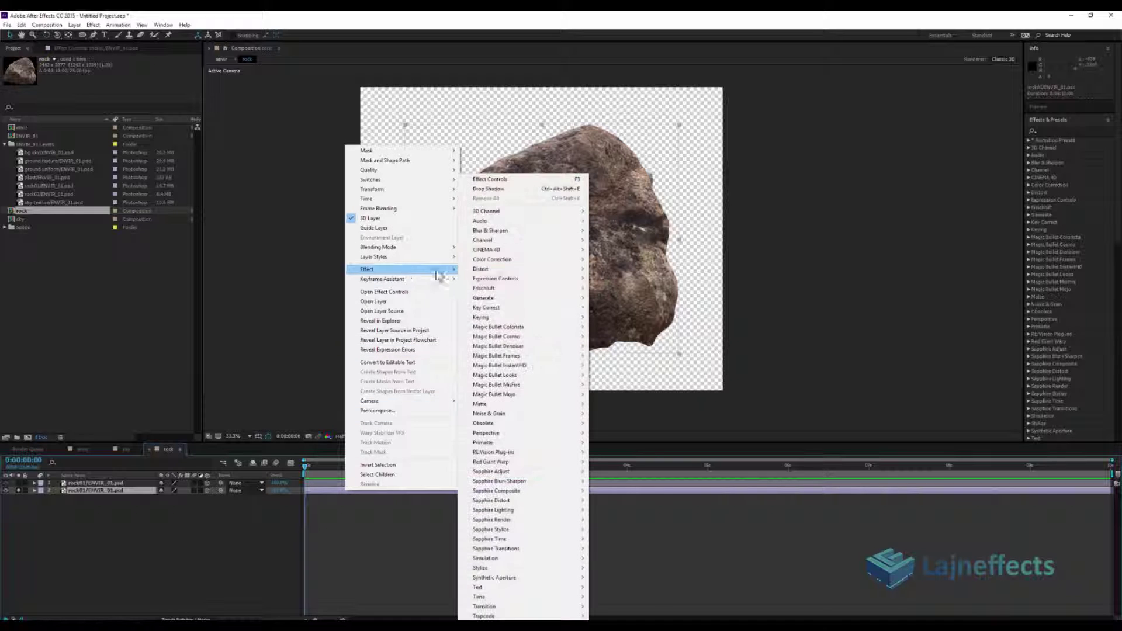
mouse_move(528, 432)
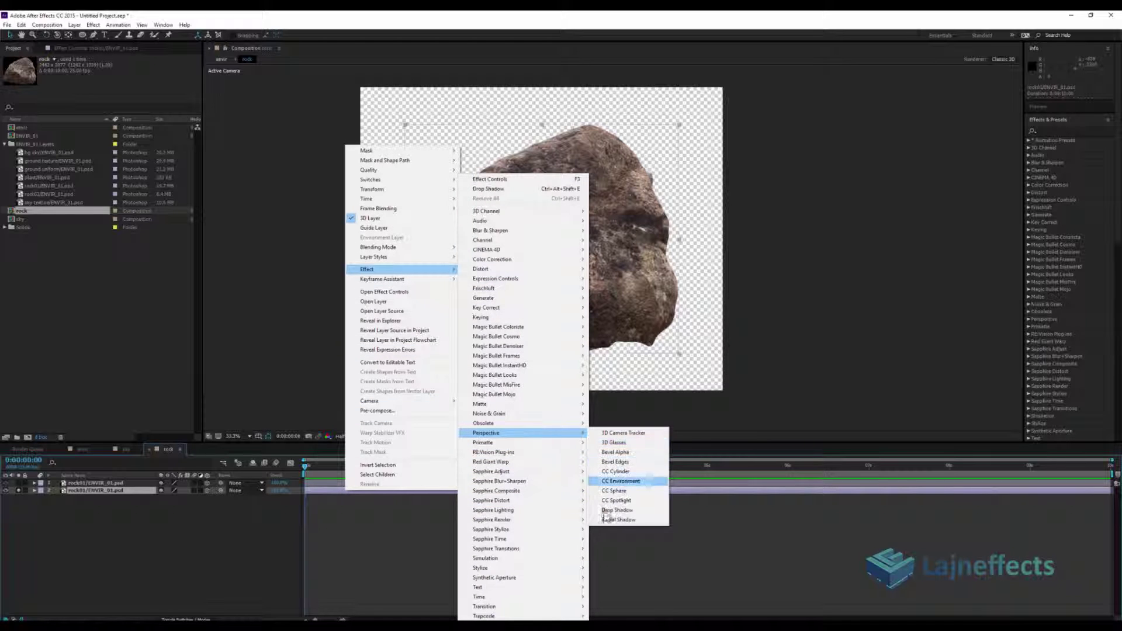
left_click(612, 509)
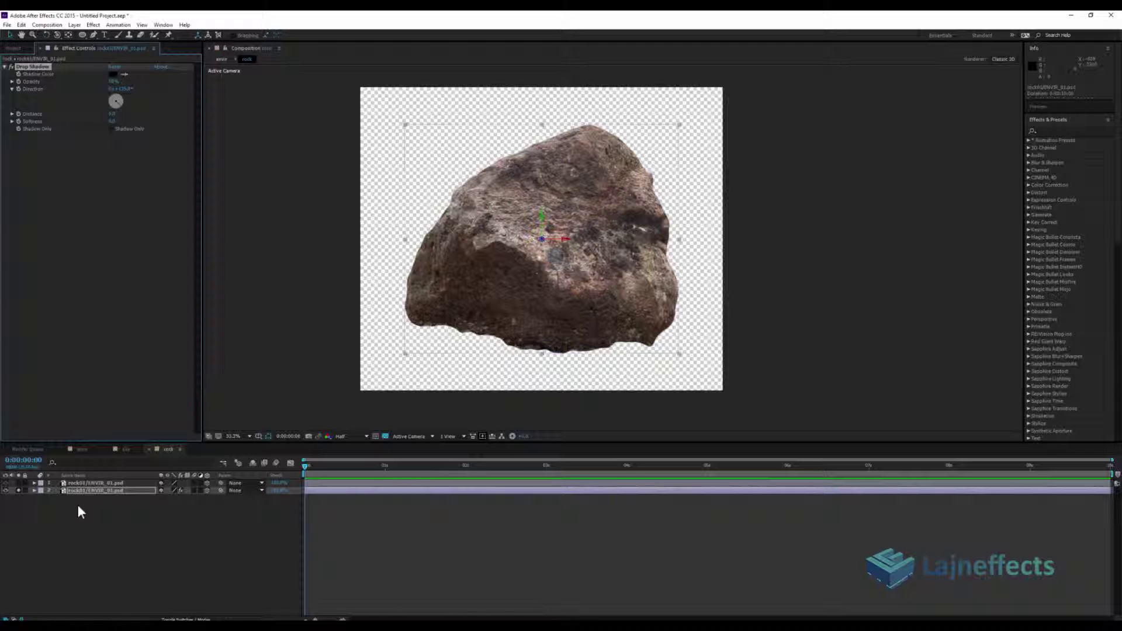
left_click(111, 129)
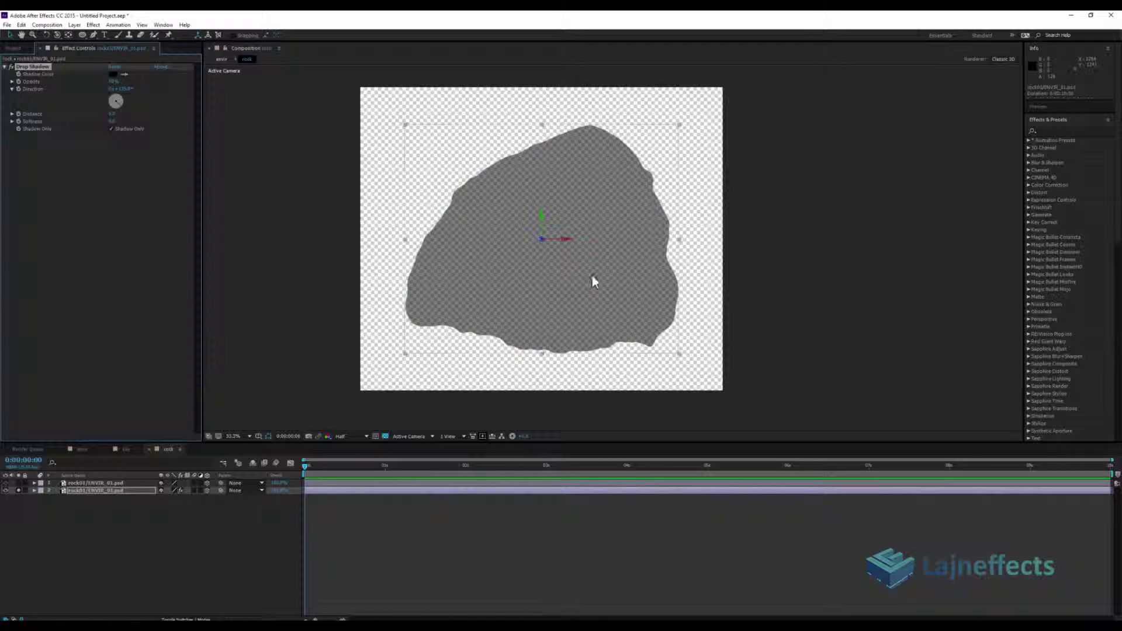
left_click_drag(112, 121, 227, 121)
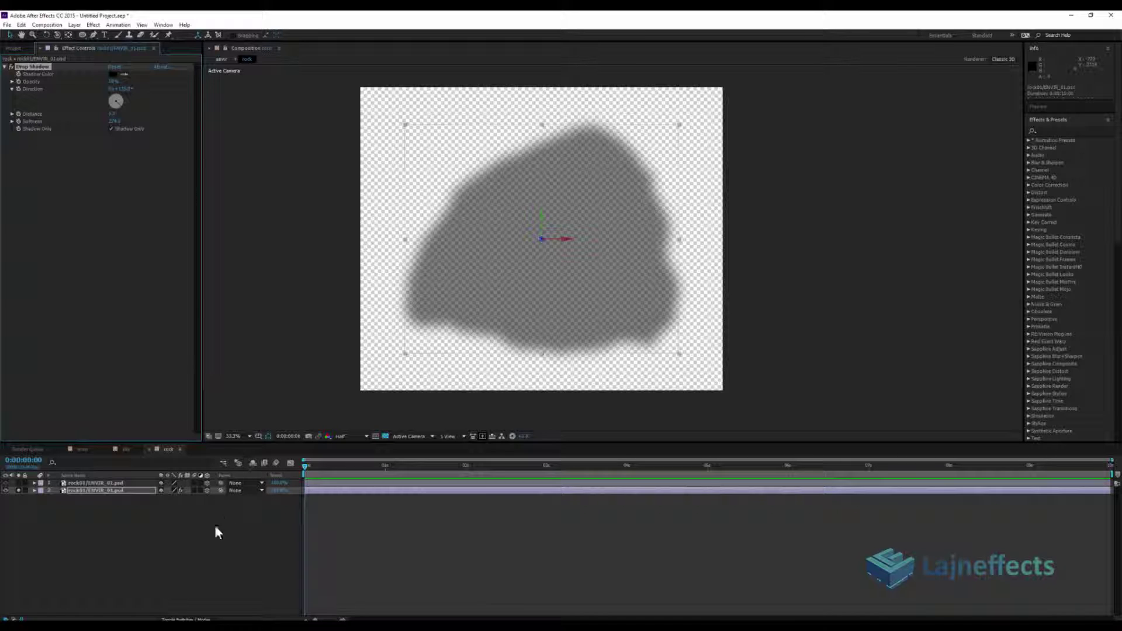
- Rotate the shadow layer in 3D so it lies flat beneath the rock
left_click(126, 491)
key("w")
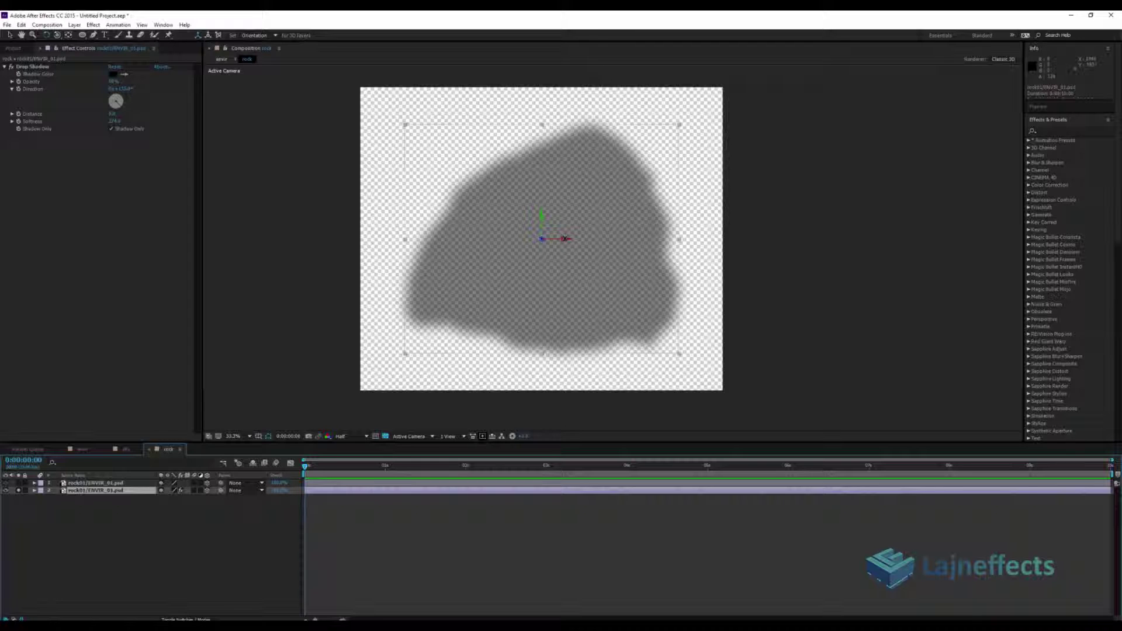
left_click_drag(558, 234, 542, 358)
key("v")
- Unsolo layer 2, then lower and widen its shadow so it sits flat beneath the rock
left_click(19, 490)
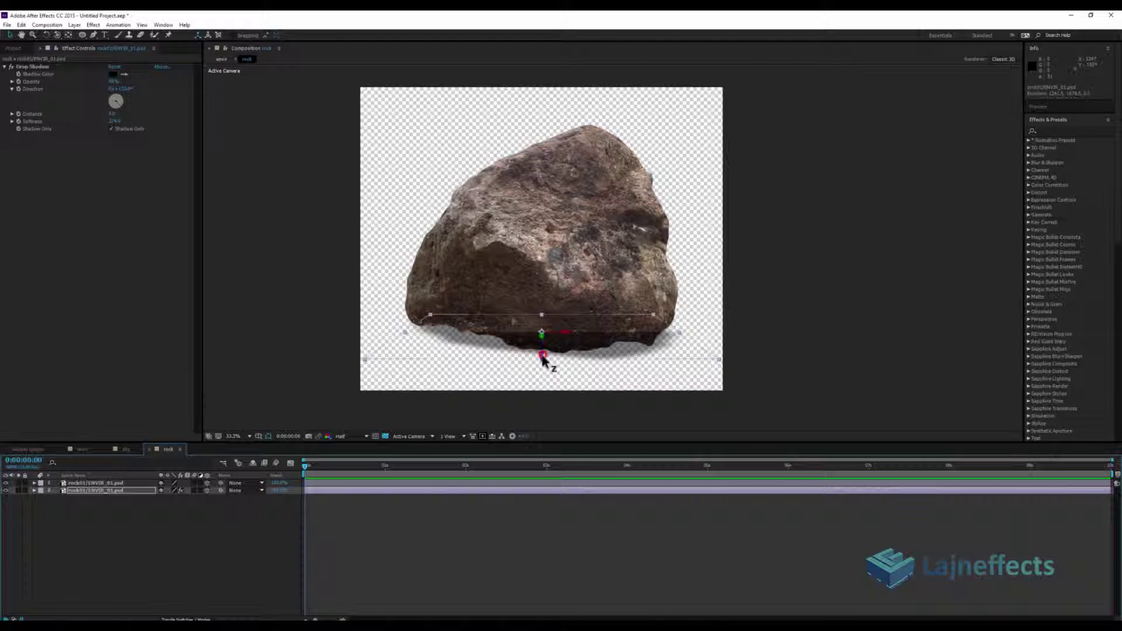
mouse_move(541, 355)
left_mouse_down()
mouse_move(539, 380)
mouse_move(536, 361)
left_mouse_up()
left_click_drag(718, 368, 749, 369)
left_click_drag(622, 352, 619, 348)
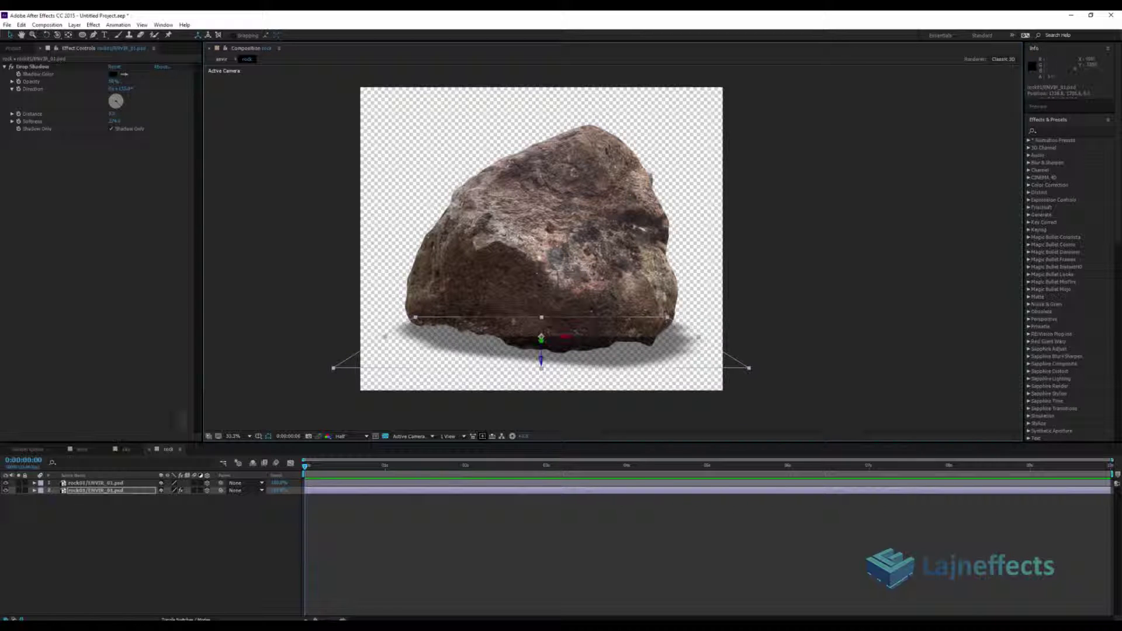
- Raise Drop Shadow Opacity to 64% and increase Softness, keeping Shadow Only on
left_click_drag(113, 82, 137, 84)
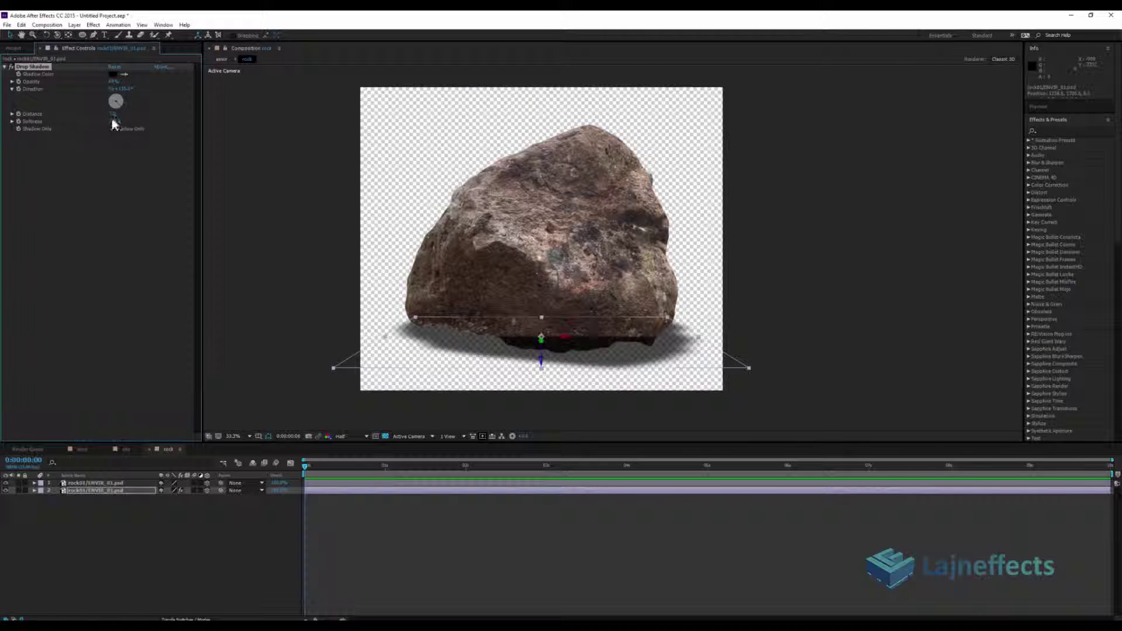
left_click_drag(114, 121, 137, 120)
left_click(112, 128)
- Switch the viewer to Custom View 1 and orbit to face the rock and its shadow frontally
left_click(425, 438)
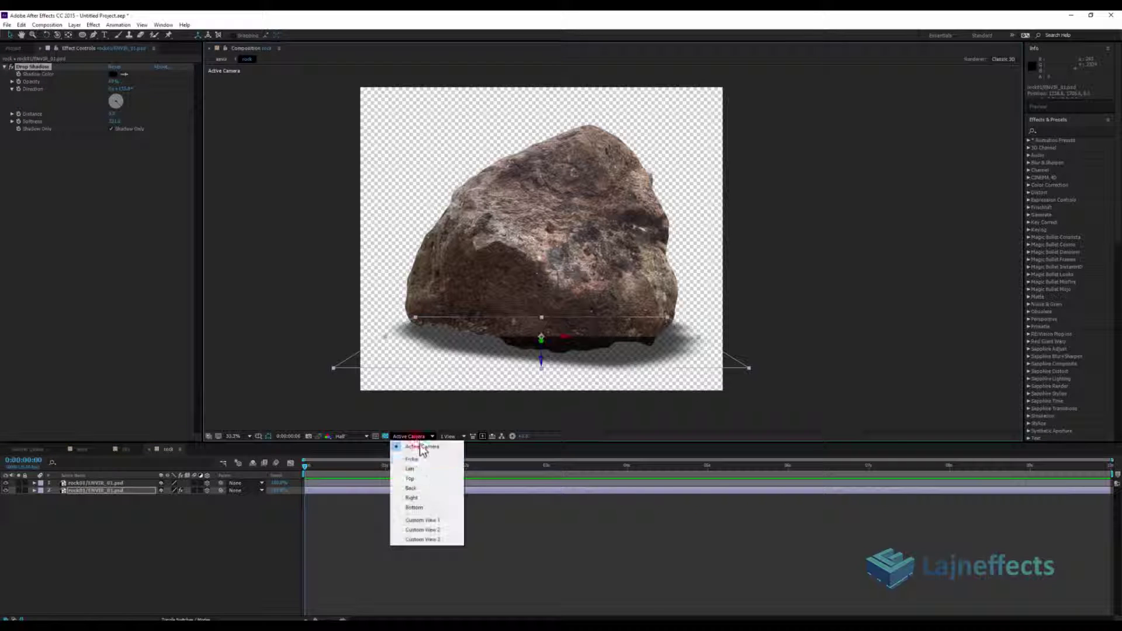
left_click(430, 524)
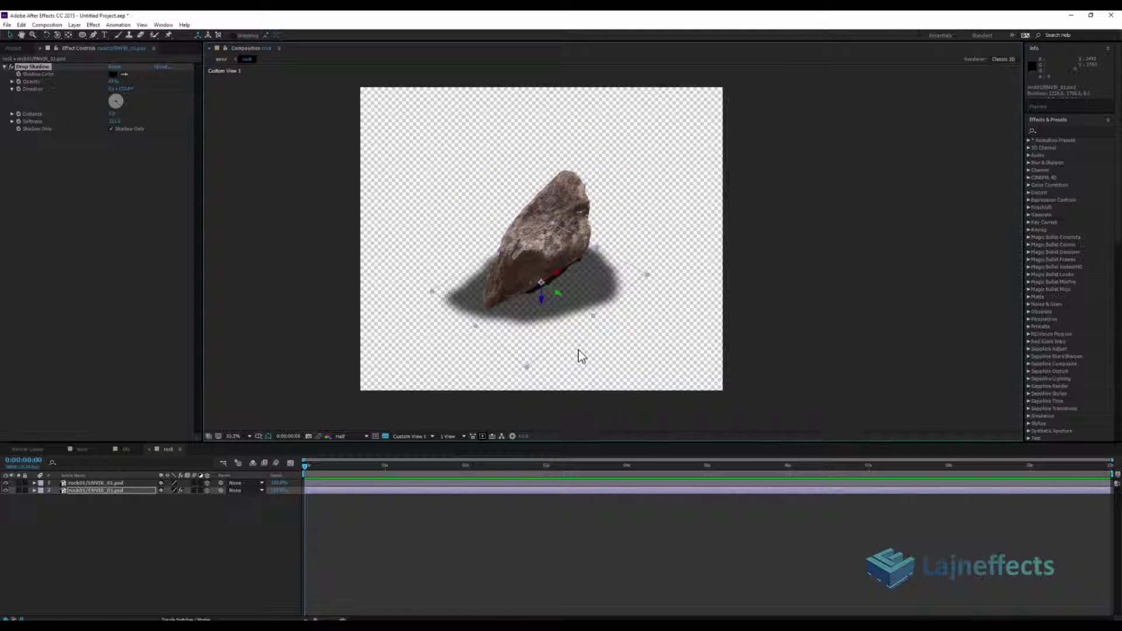
left_click_drag(575, 273, 555, 293)
scroll(612, 130, "up", 3)
scroll(613, 130, "down", 2)
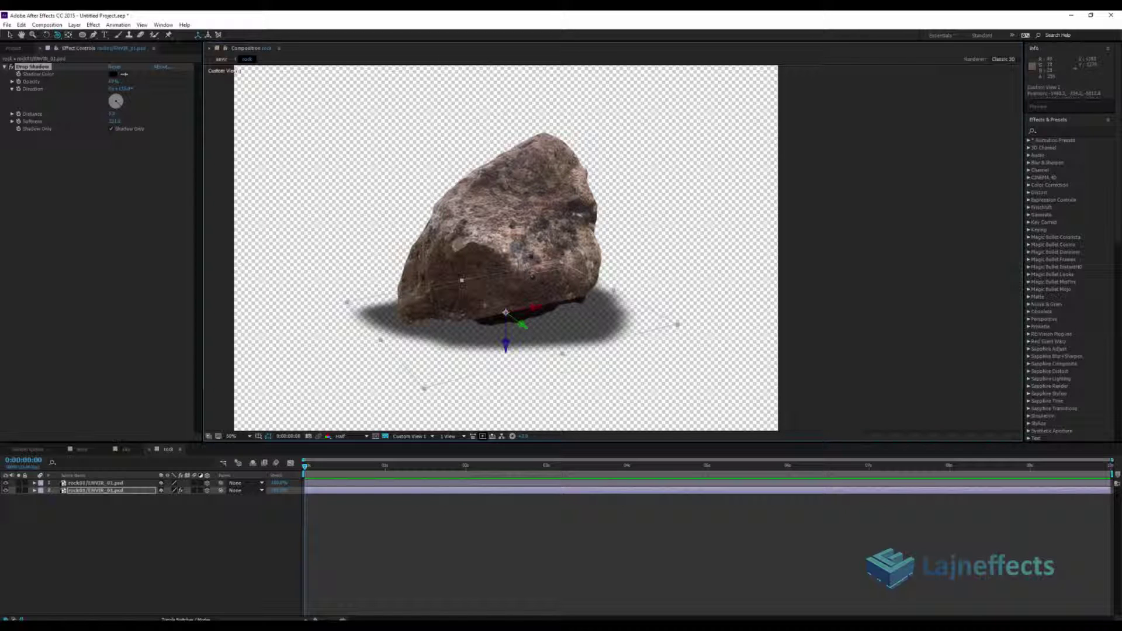
mouse_move(530, 258)
left_mouse_down()
mouse_move(527, 243)
mouse_move(524, 263)
left_mouse_up()
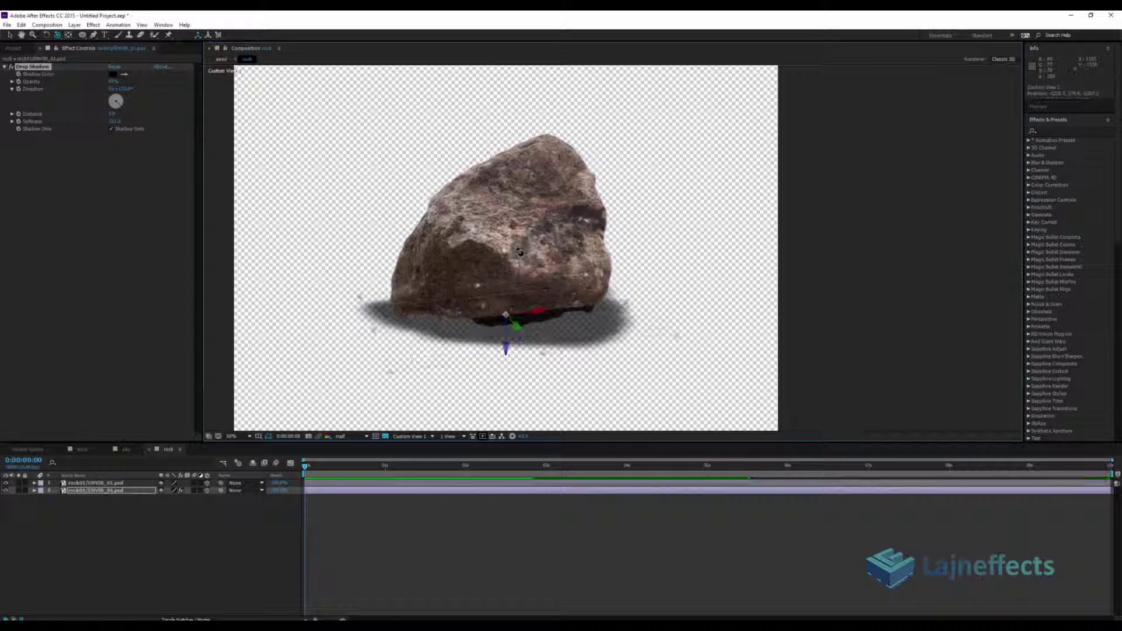
left_click(426, 436)
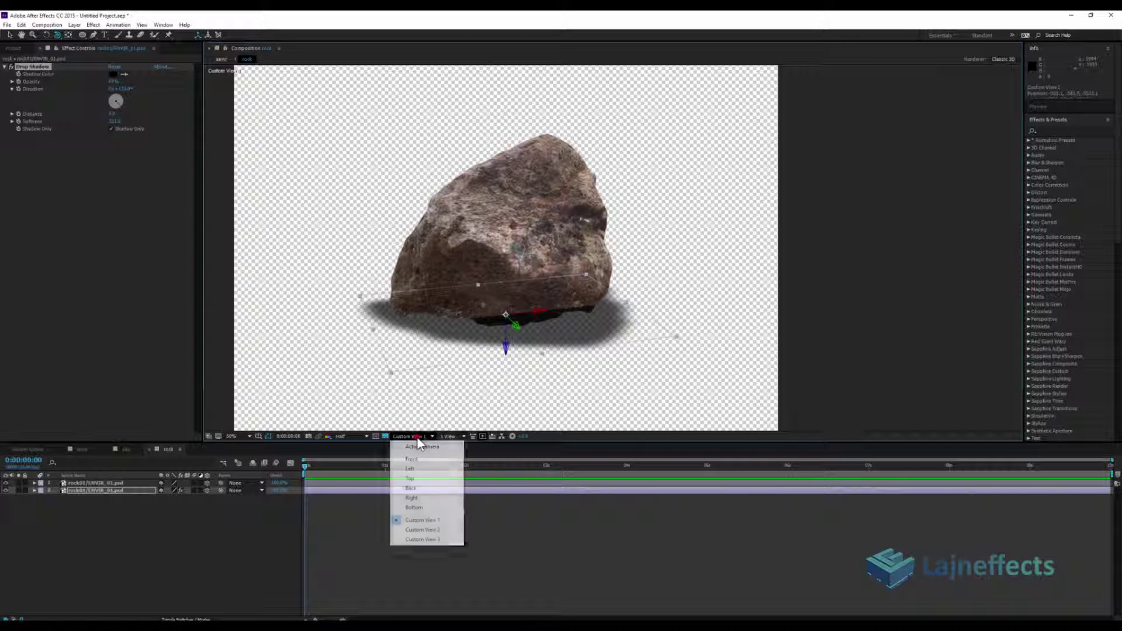
- Return the viewer to Active Camera and add a new adjustment layer to the rock comp
left_click(415, 451)
scroll(513, 367, "down", 2)
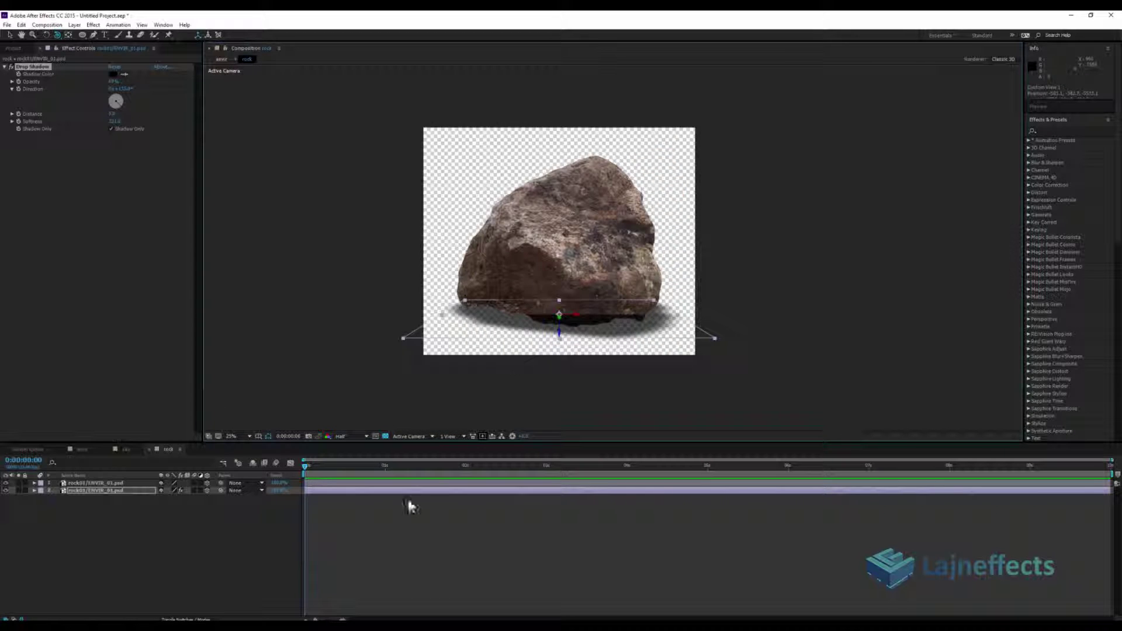
left_click(411, 506)
right_click(380, 518)
mouse_move(456, 525)
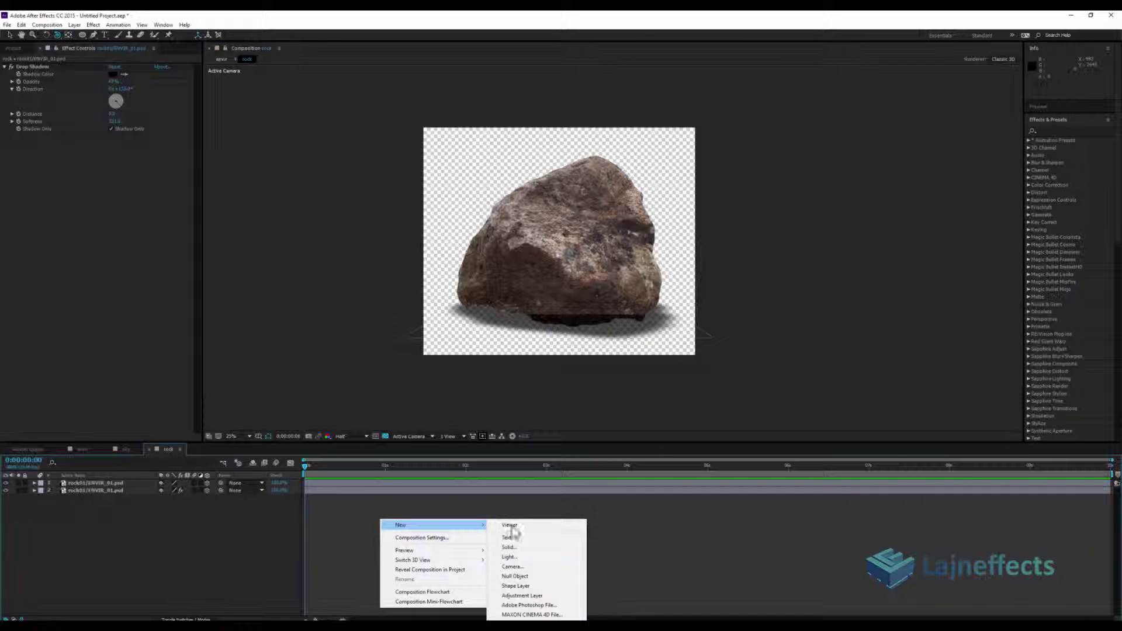
left_click(530, 595)
- Rename the adjustment layer 'sep', move it to second place, and return to the envir comp
left_click(117, 485)
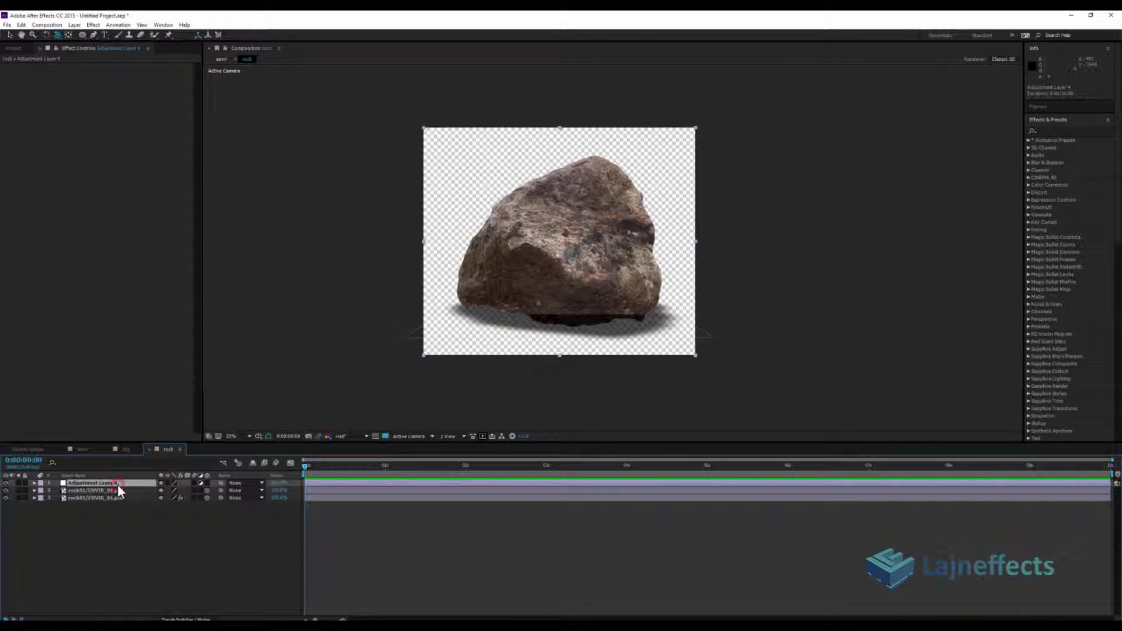
key("Return")
type("sc")
type("p")
left_click(137, 532)
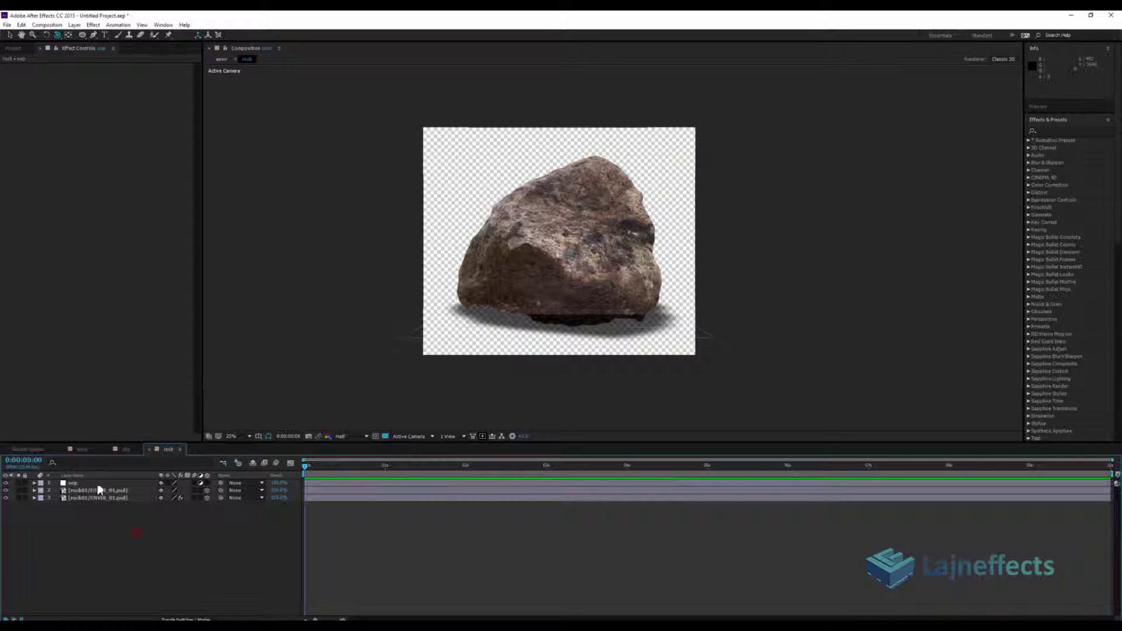
left_click(92, 485)
left_click_drag(91, 484, 92, 495)
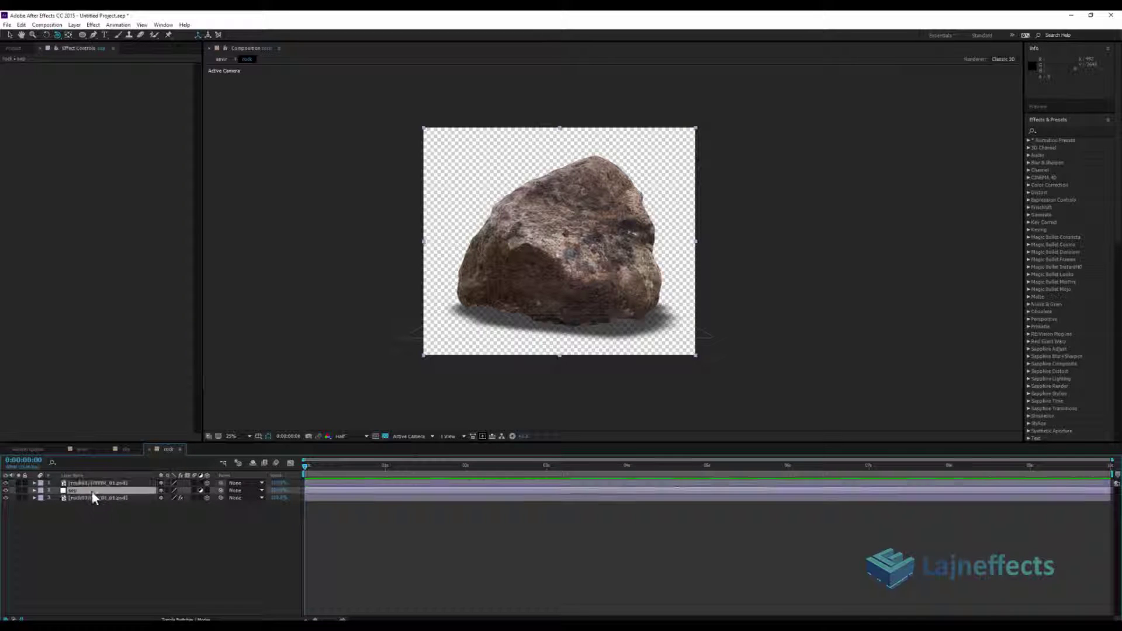
left_click(405, 529)
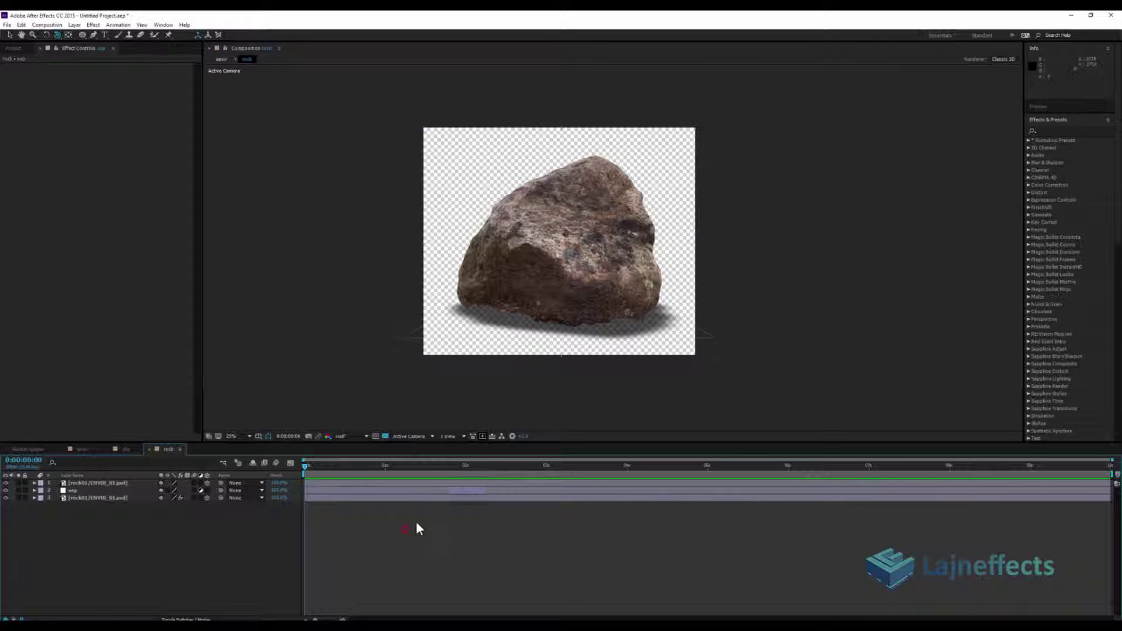
left_click(83, 449)
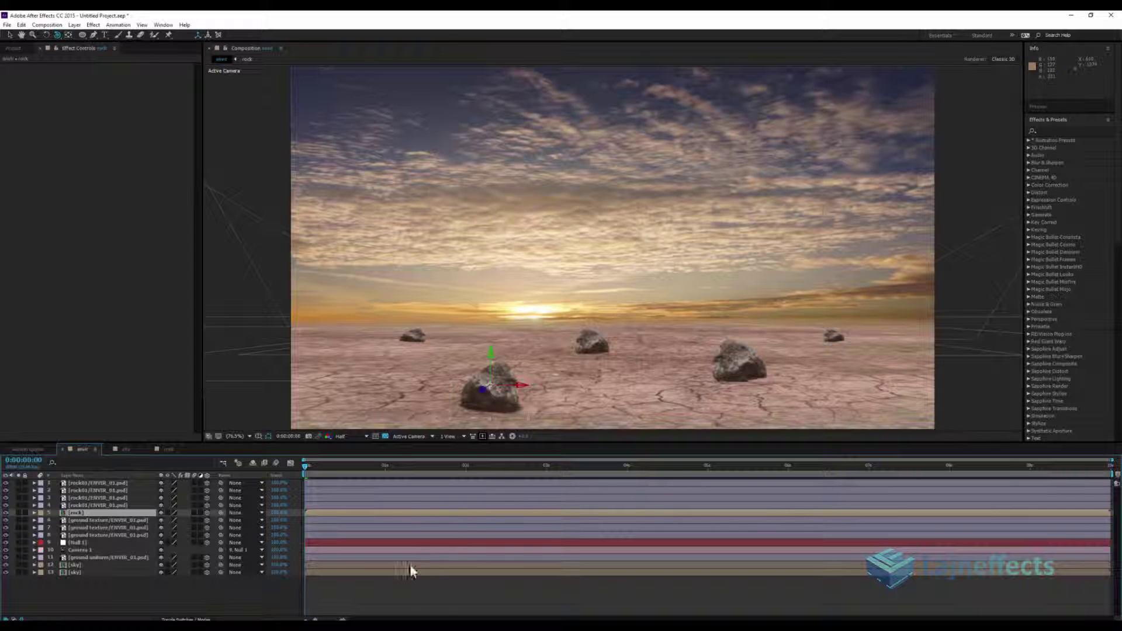
- Replace the four selected rock01 layers with the rock comp by Alt-dragging it from the Project panel
left_click(391, 587)
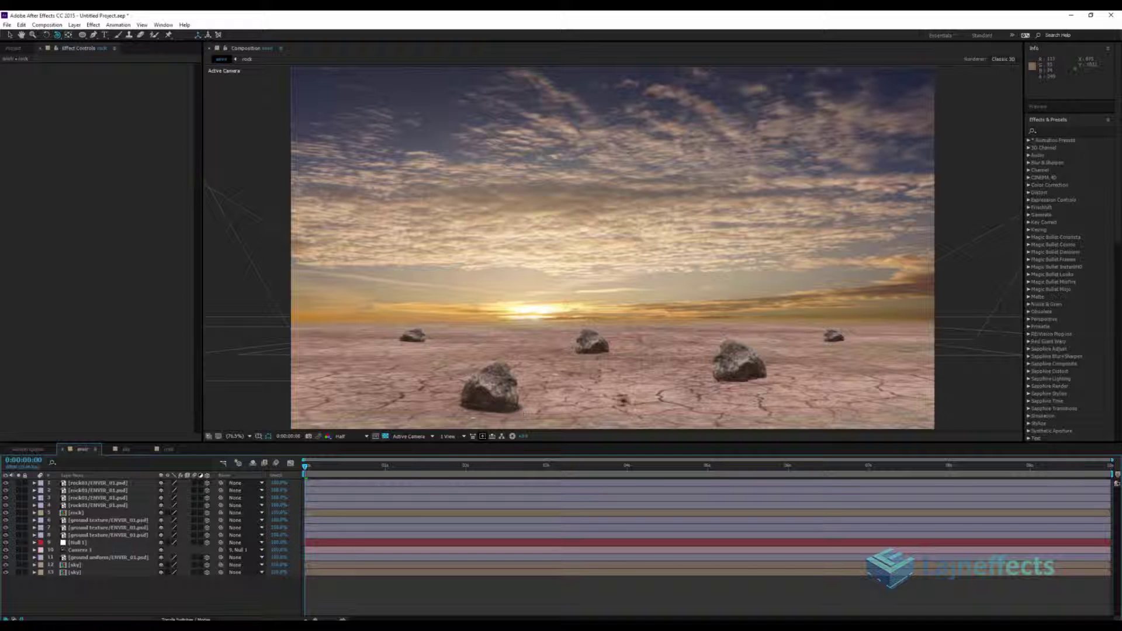
left_click(96, 484)
left_click(99, 505, "shift")
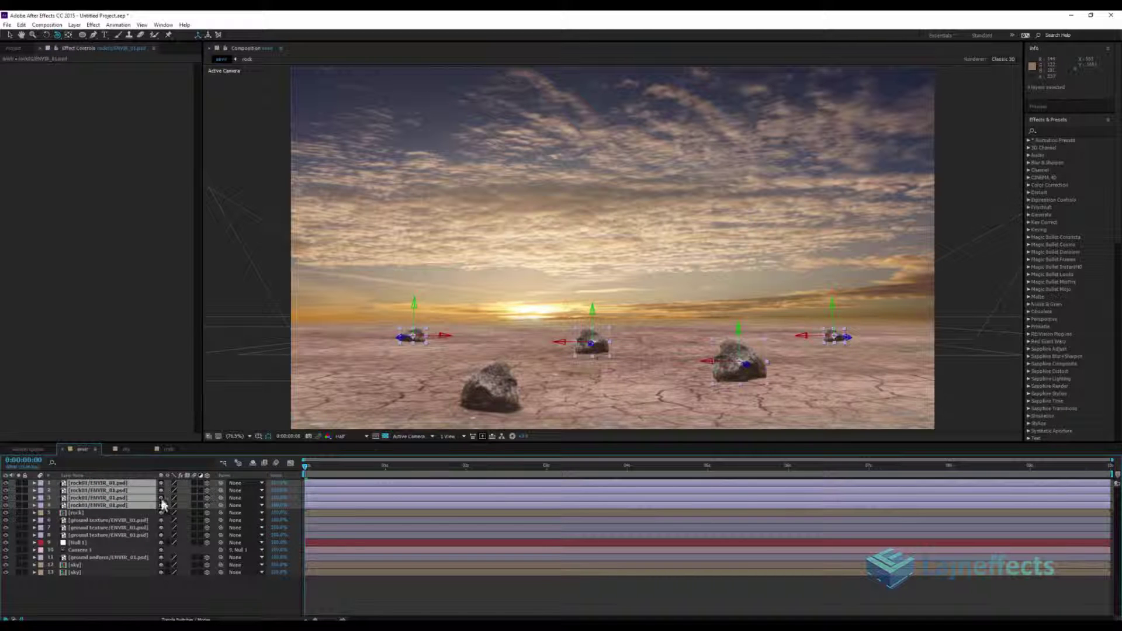
left_click(14, 48)
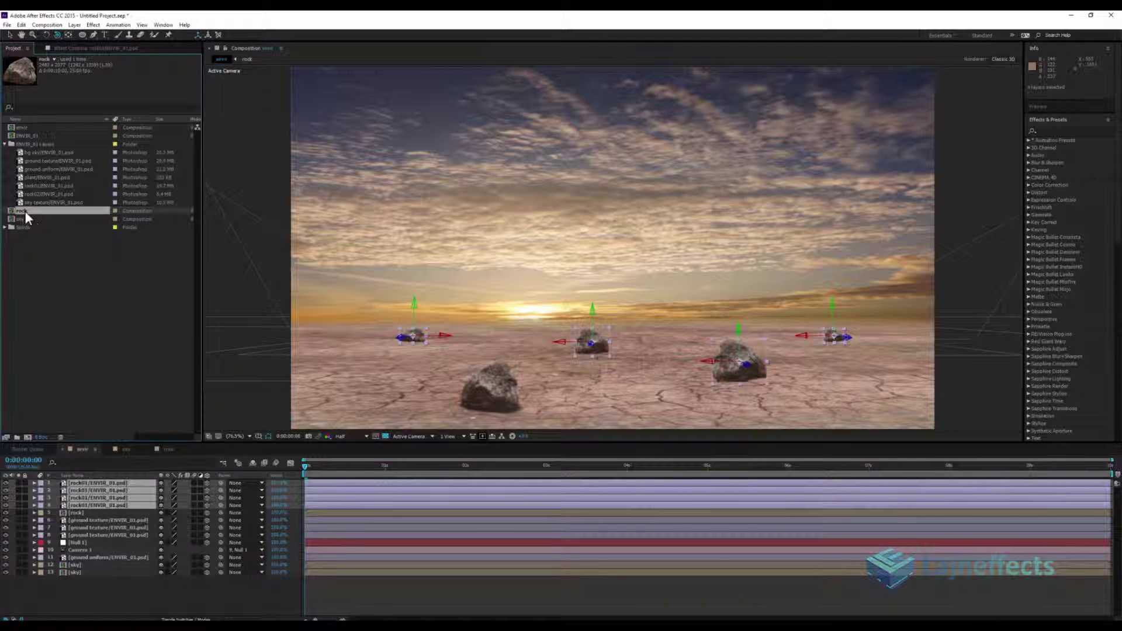
left_click_drag(23, 209, 93, 481)
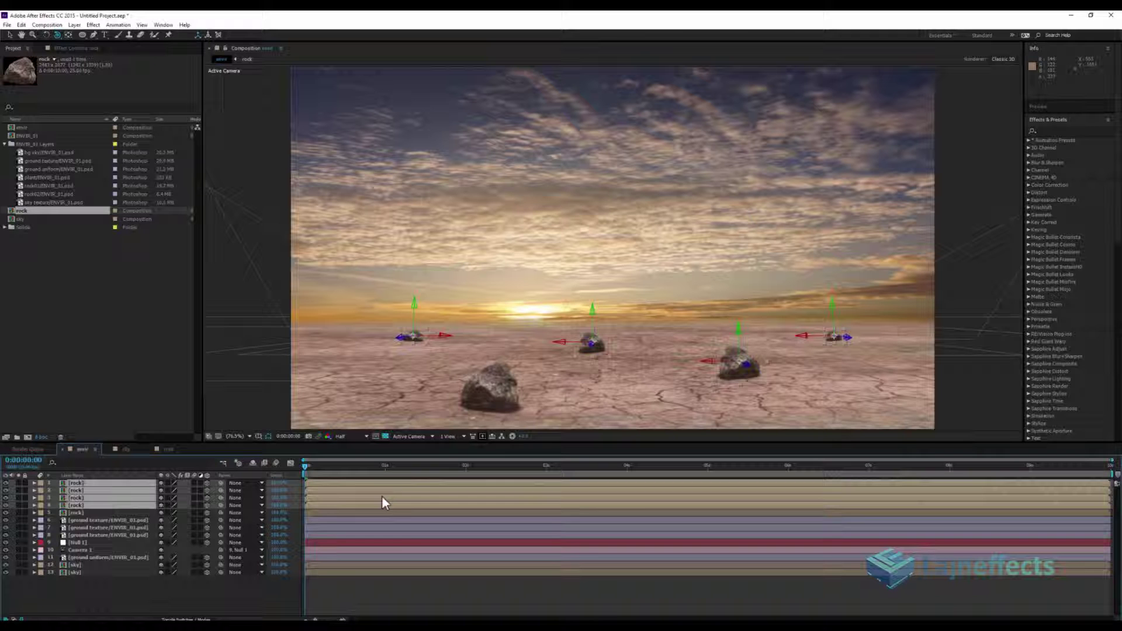
left_click(386, 580)
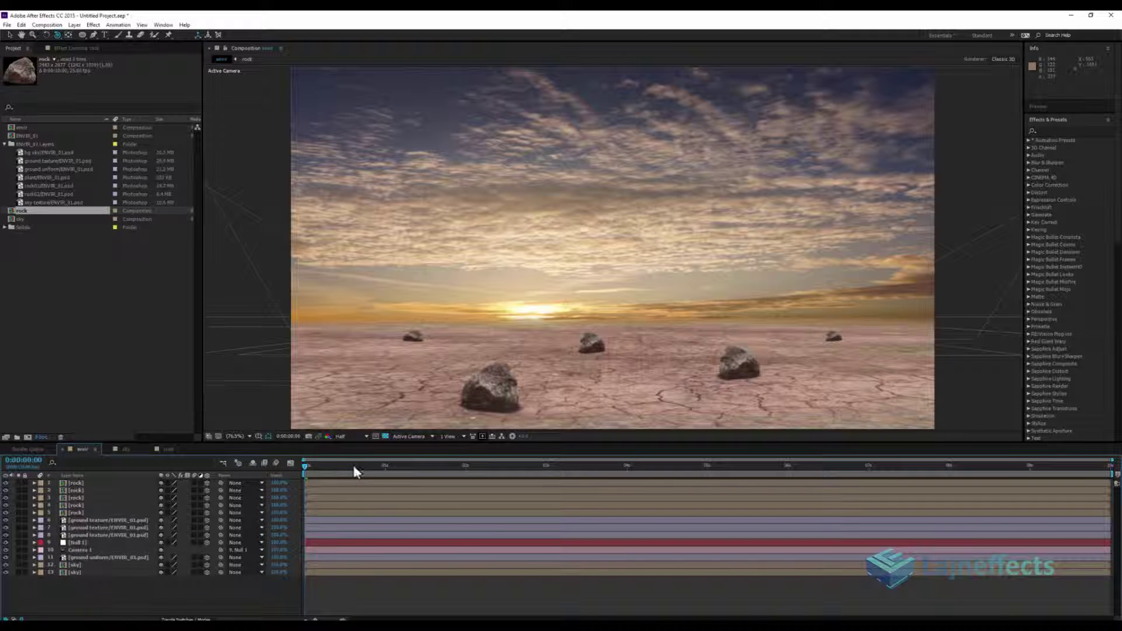
- Scrub the timeline between about 1 and 2 seconds to preview the camera move
left_click_drag(374, 471, 301, 478)
left_click_drag(333, 467, 423, 469)
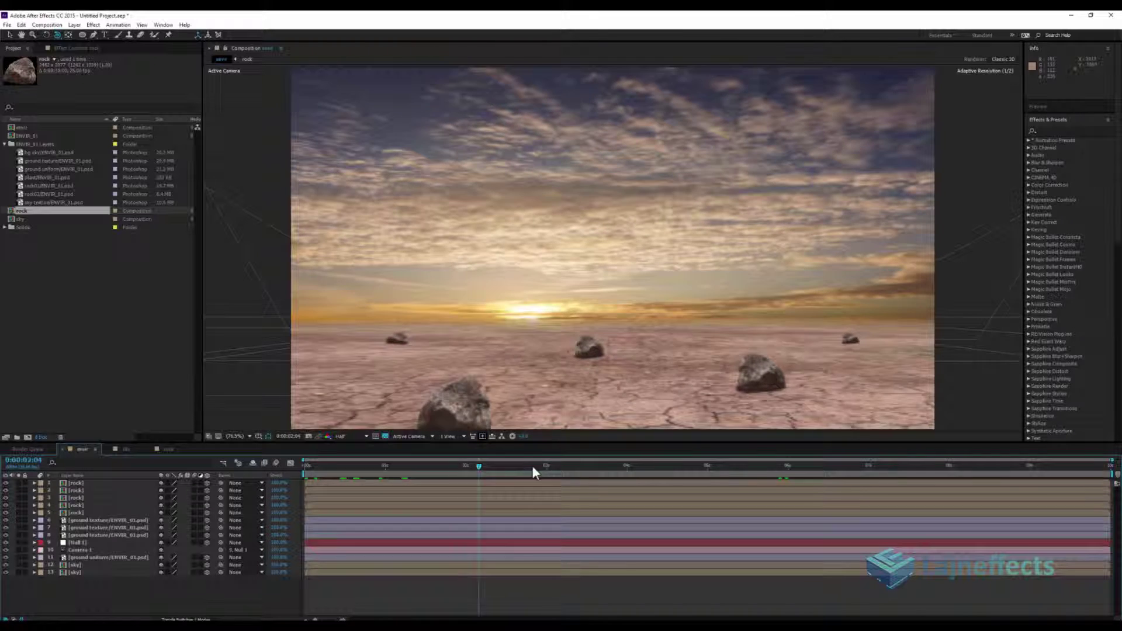
left_click_drag(531, 466, 302, 479)
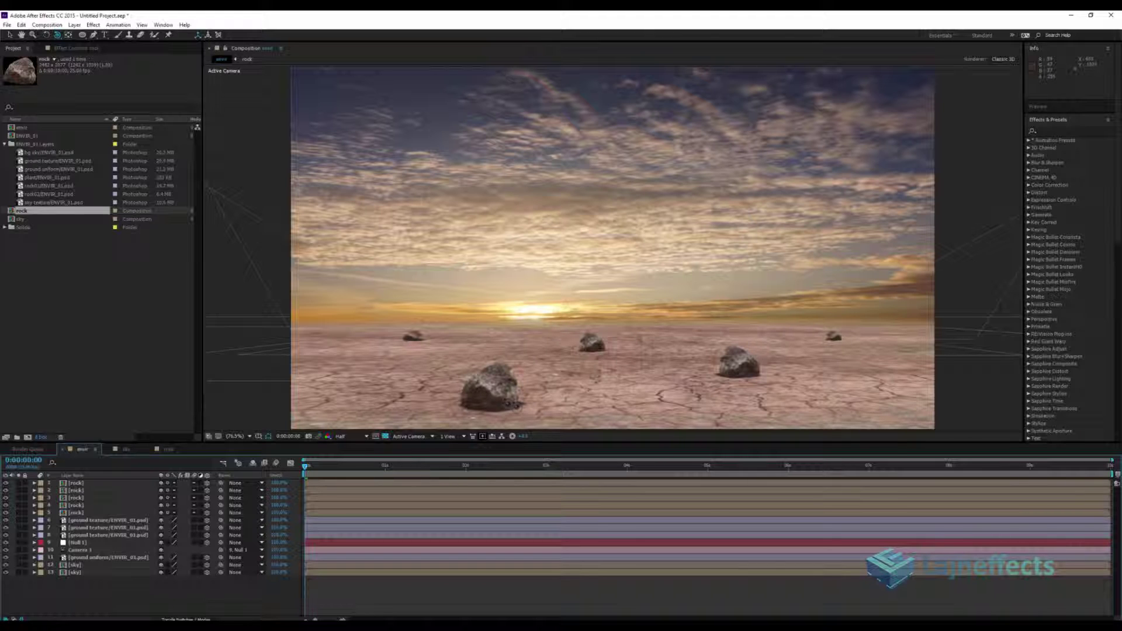
- In the rock precomp, stretch the shadow layer taller and wider, then go back to envir
double_click(330, 513)
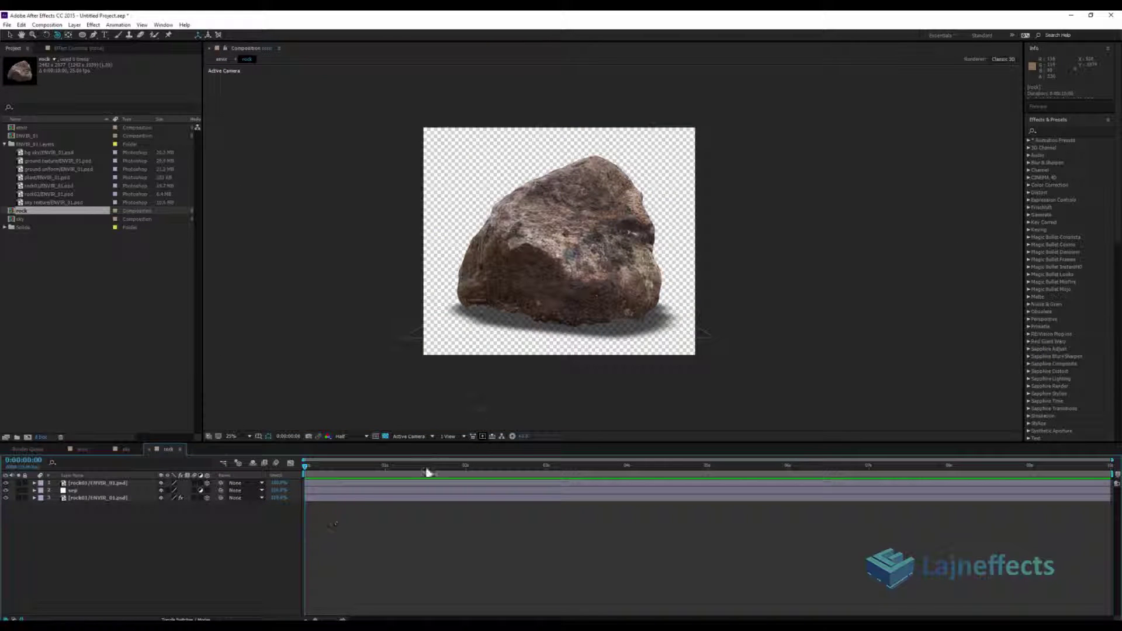
left_click(338, 520)
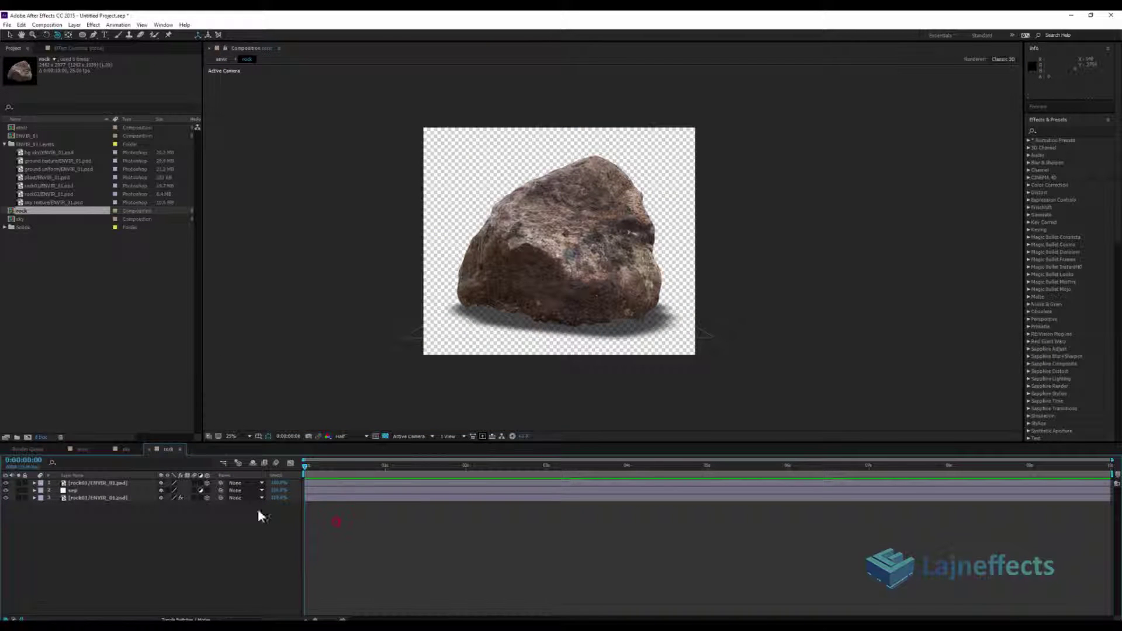
left_click(112, 497)
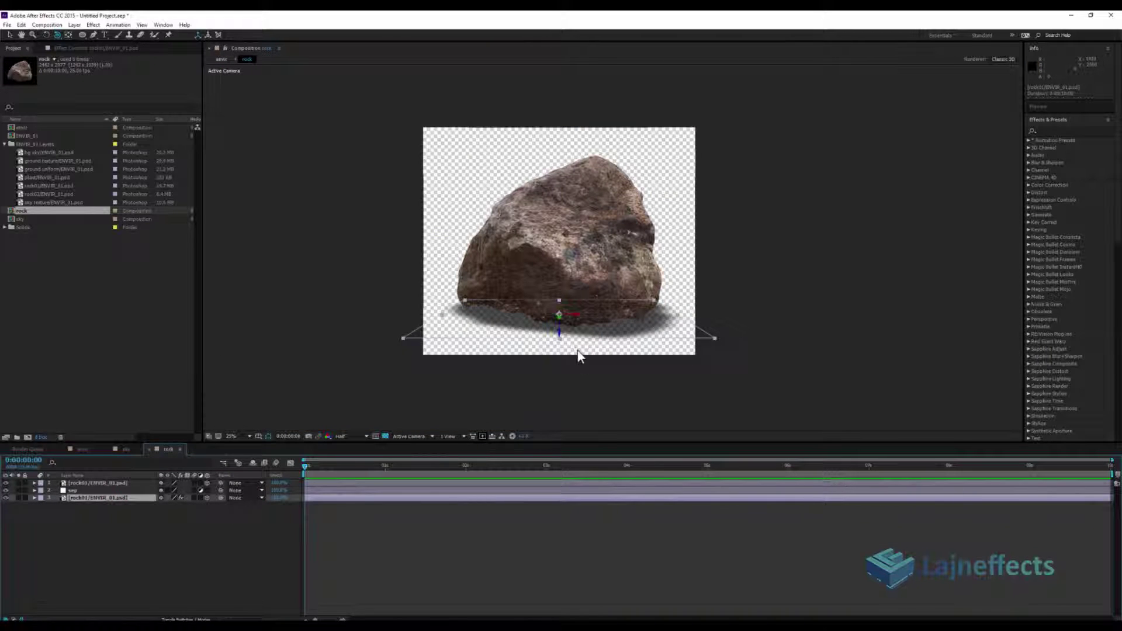
key("v")
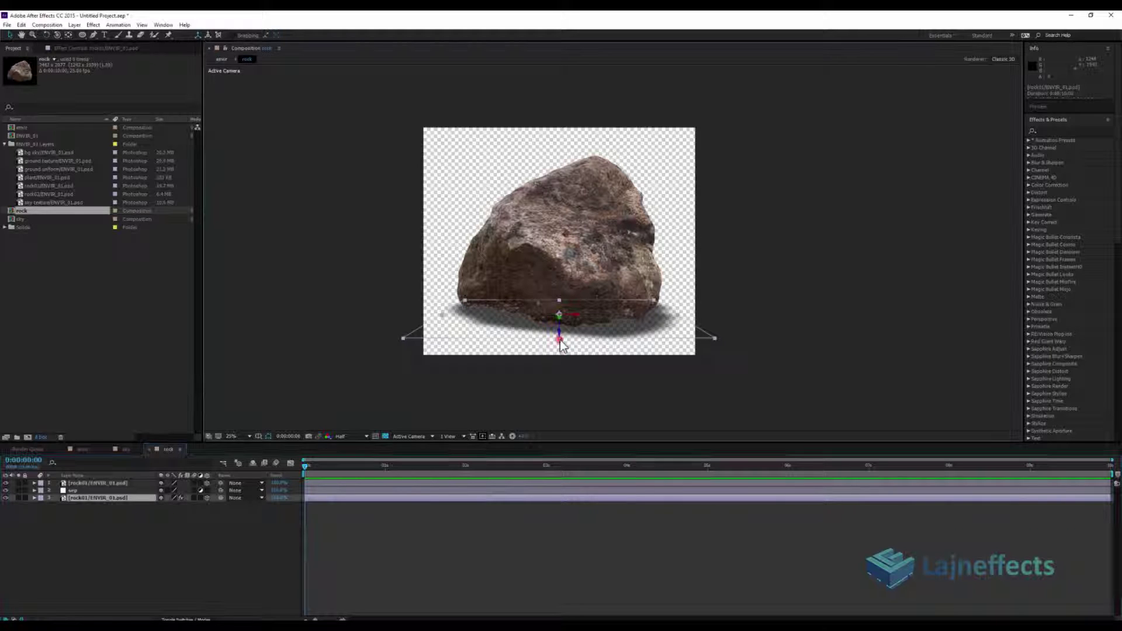
left_click_drag(560, 340, 581, 367)
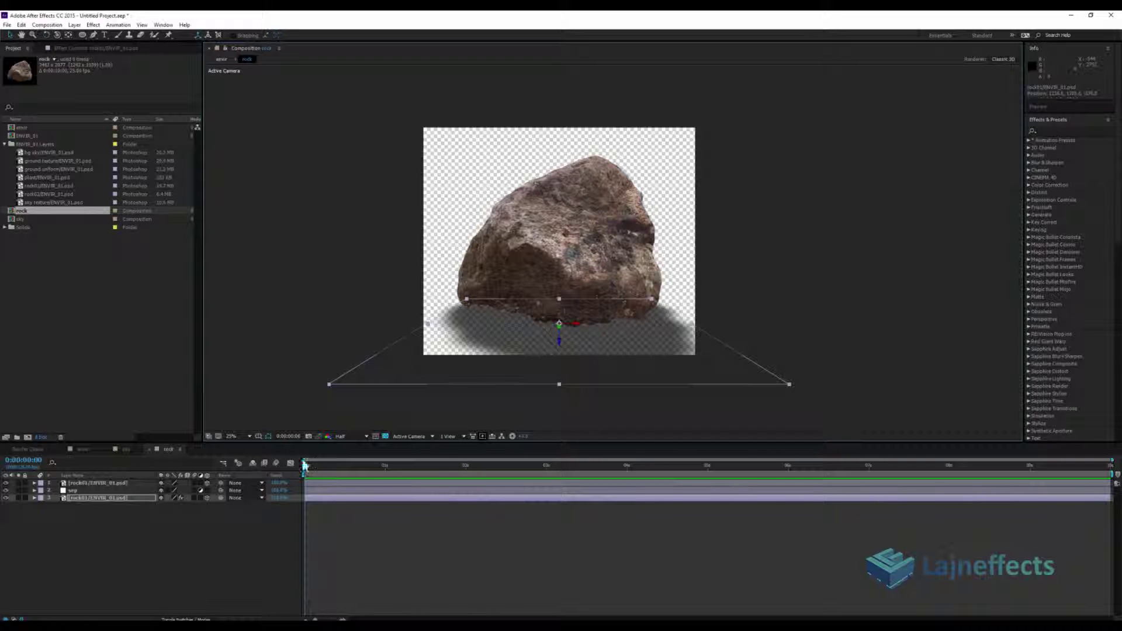
left_click(84, 448)
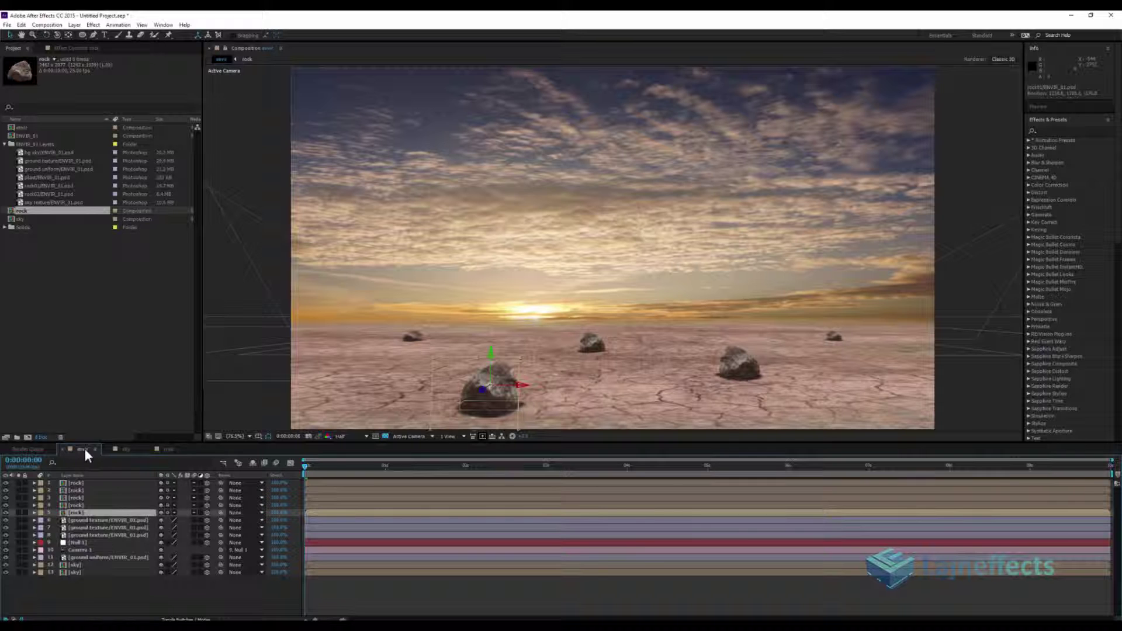
- Lower the rock precomp's Drop Shadow Opacity to lighten the shadow
double_click(346, 513)
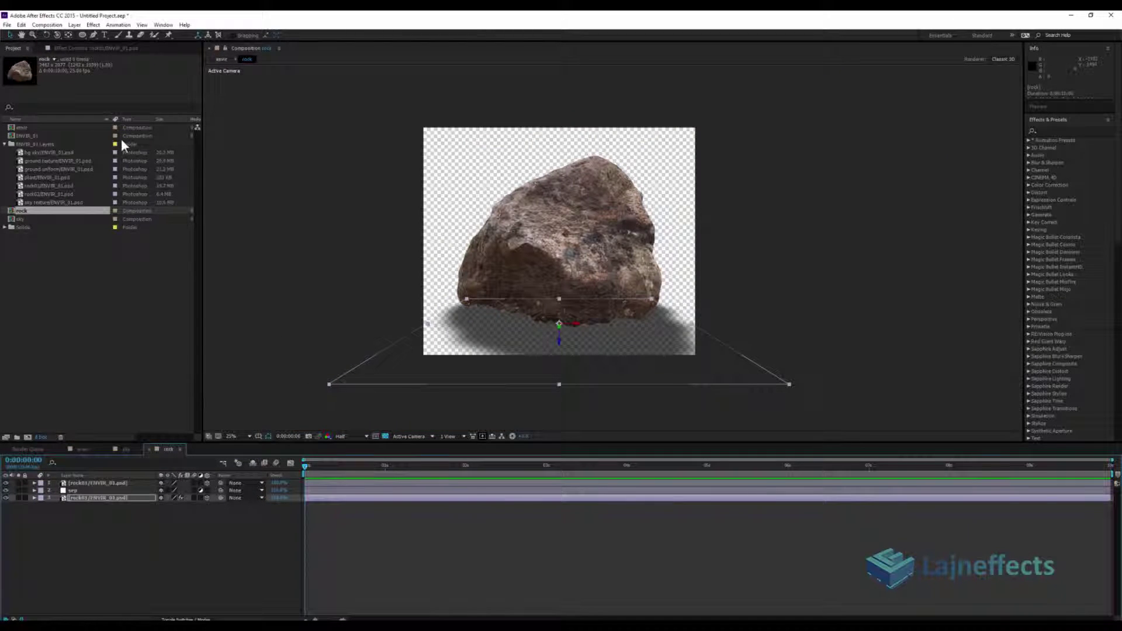
left_click(93, 48)
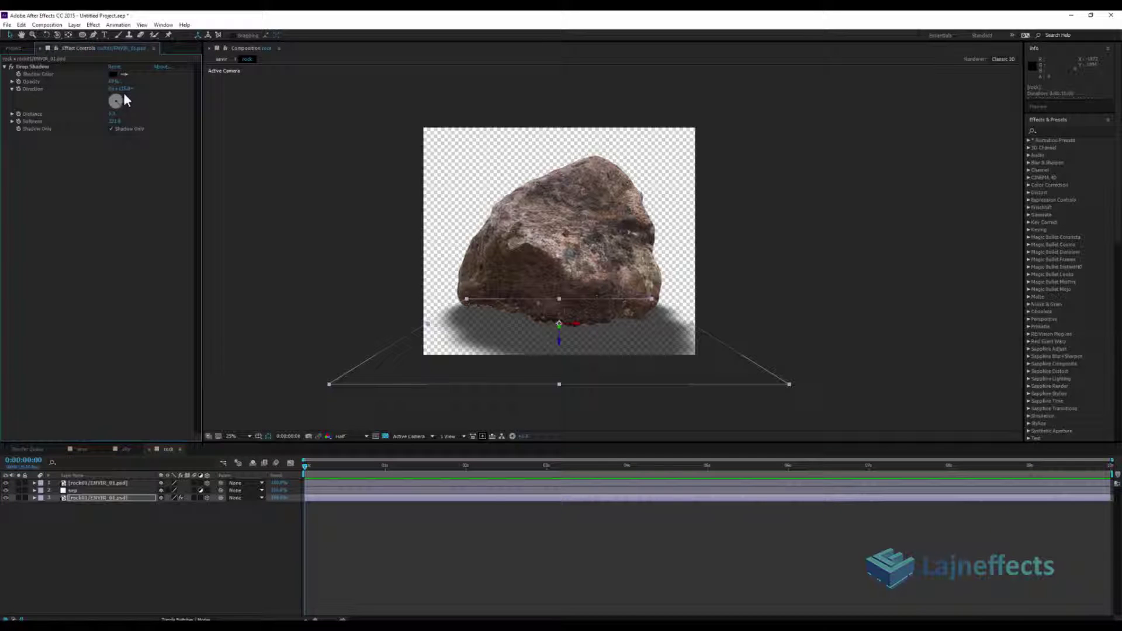
left_click_drag(112, 81, 102, 82)
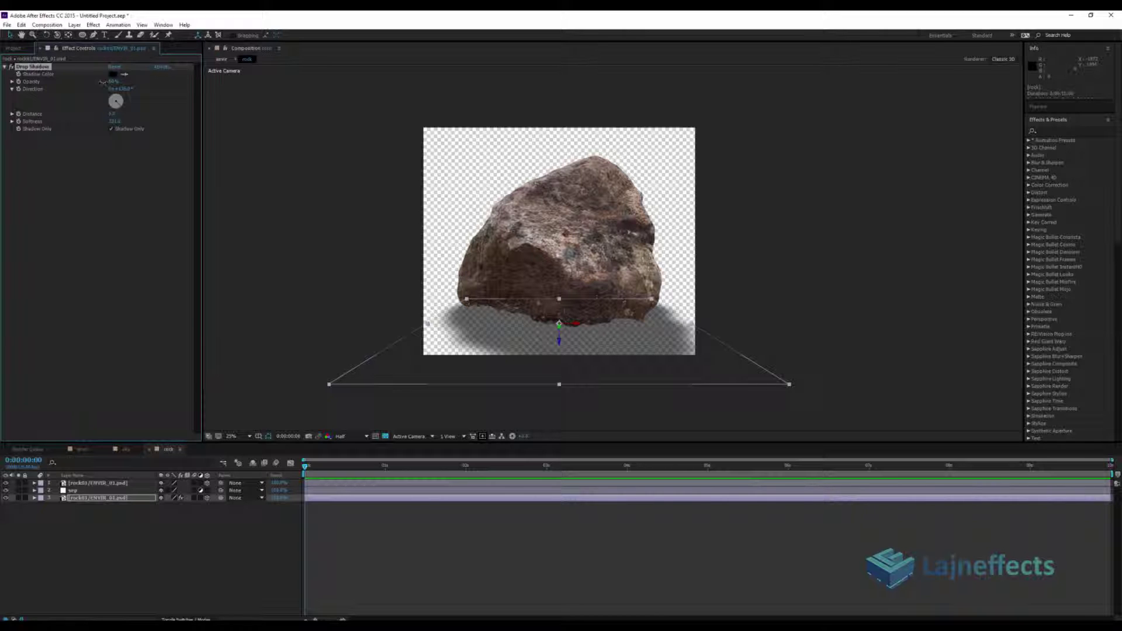
- Back in envir, zoom out and scrub the camera move to about 3 seconds
left_click(82, 449)
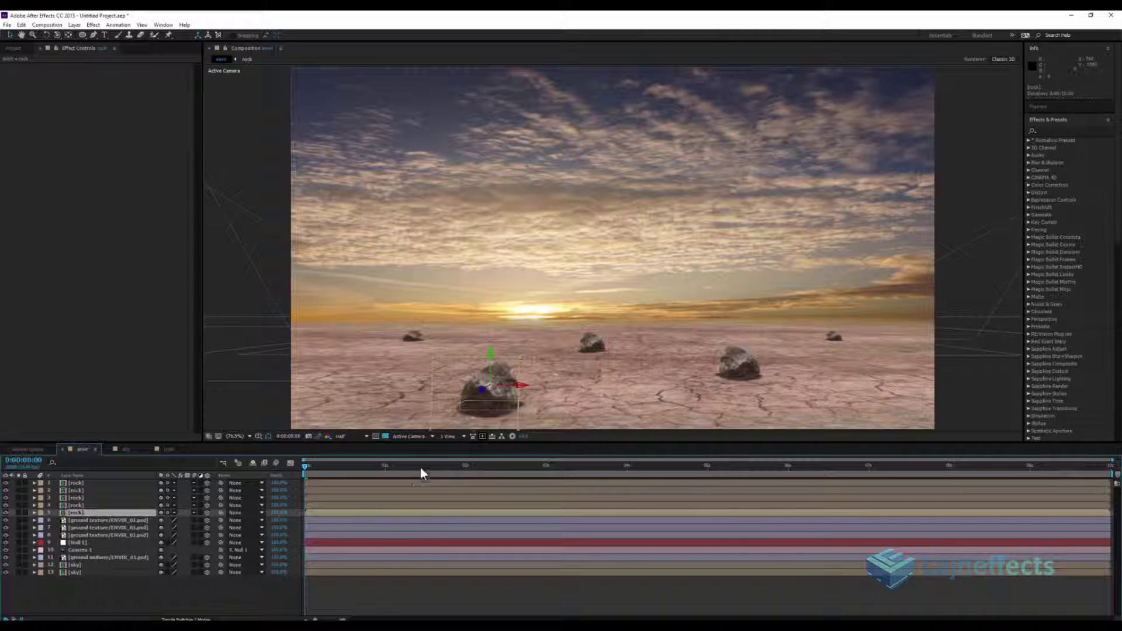
left_click(379, 586)
scroll(563, 305, "down", 2)
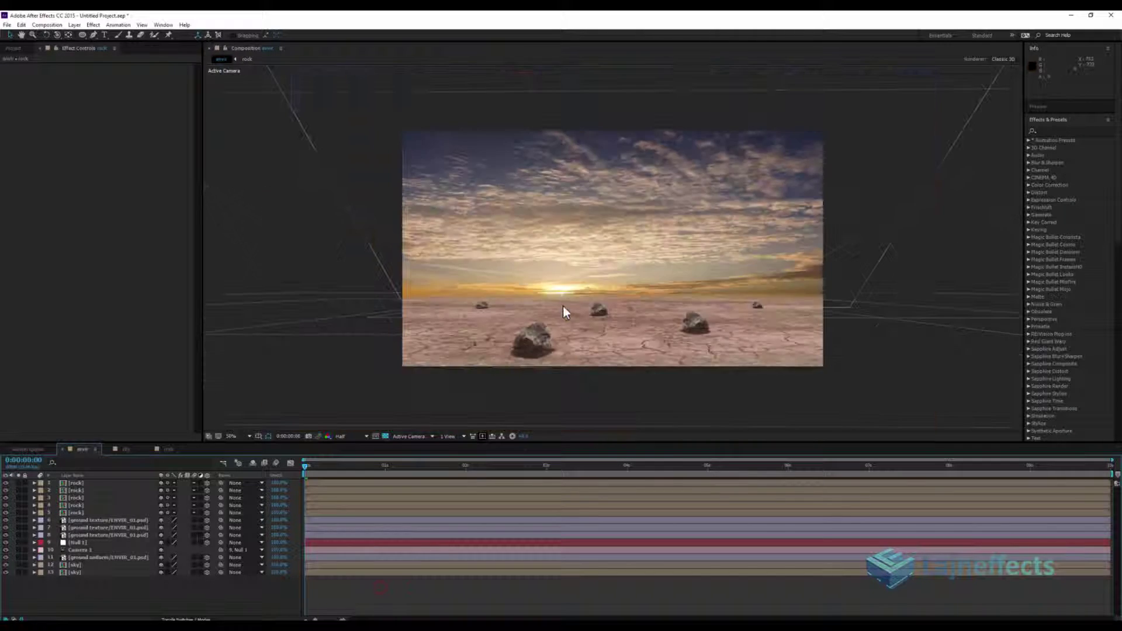
left_click_drag(330, 467, 416, 492)
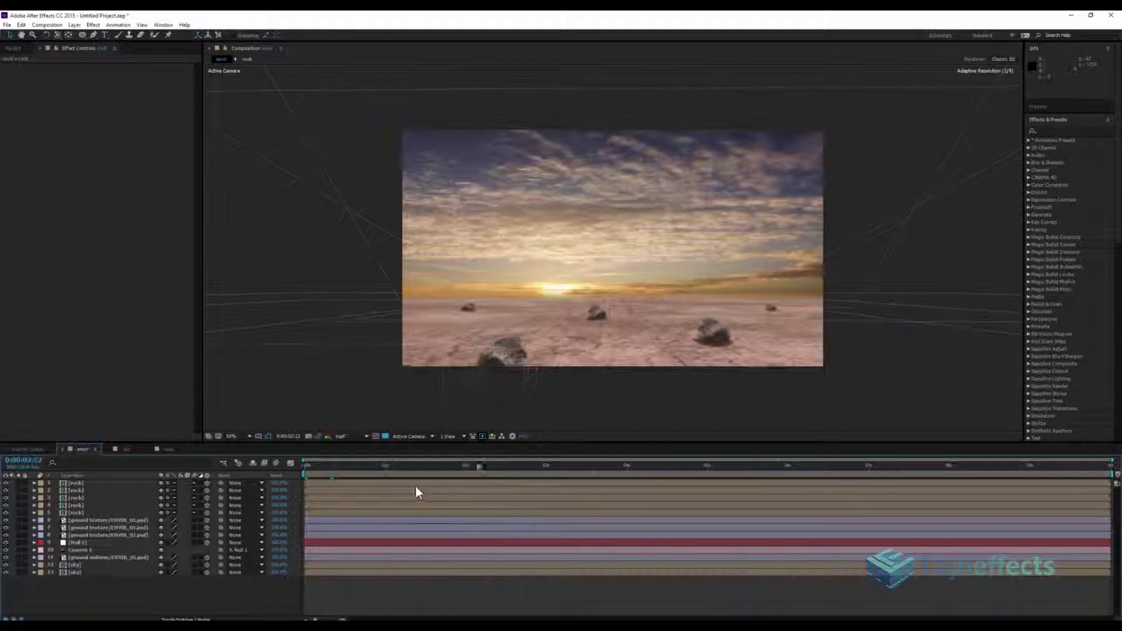